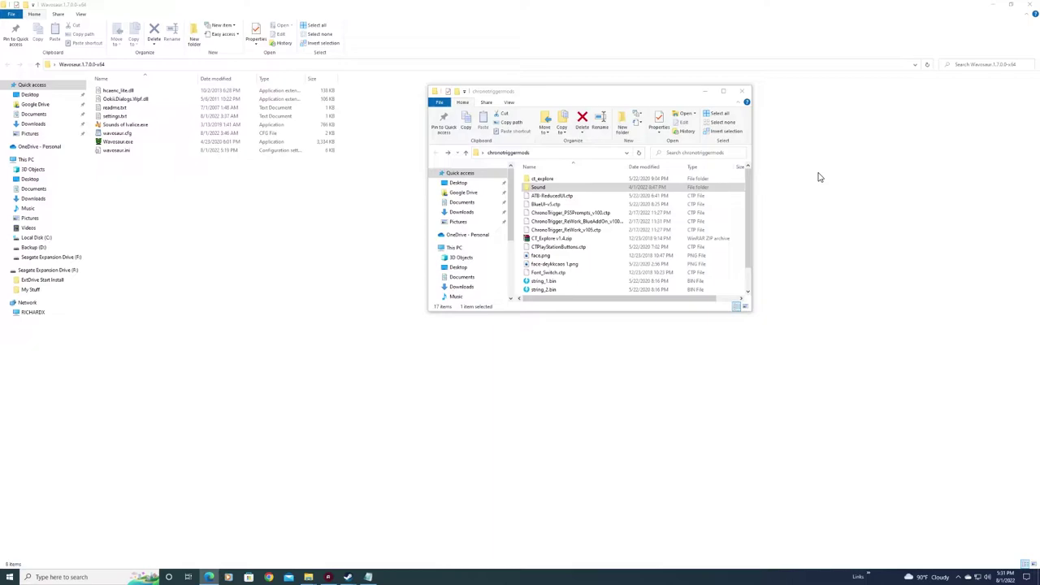
Step: Open the ct_explore folder inside chronotriggermods and run CTExplore.exe
click(676, 97)
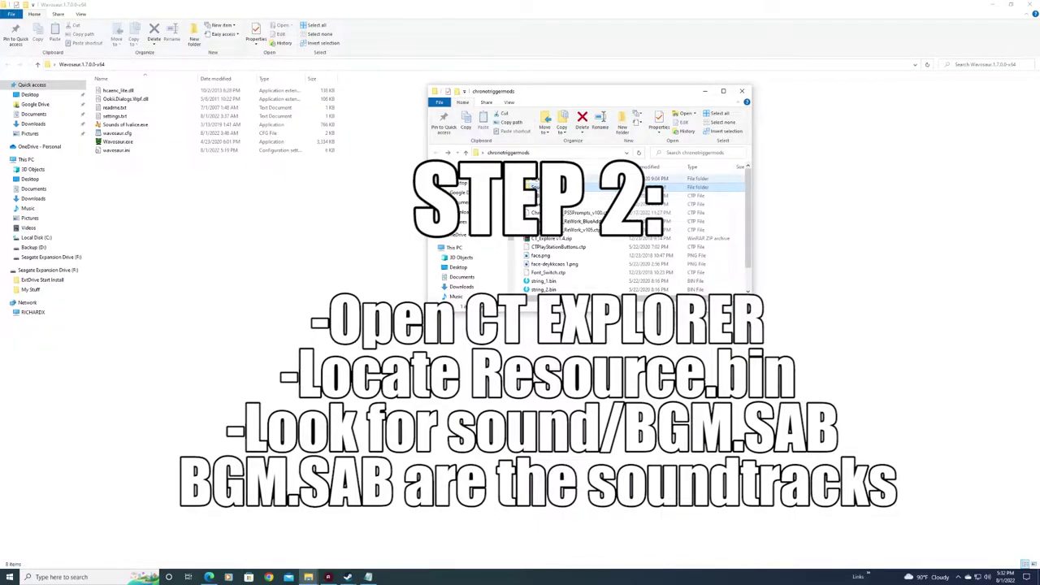
double_click(569, 178)
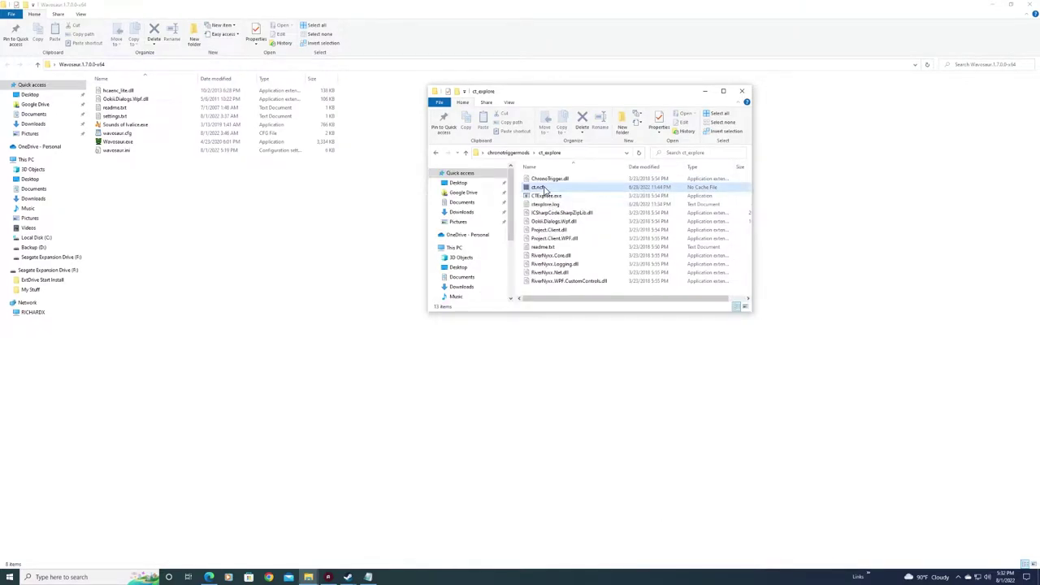
double_click(545, 197)
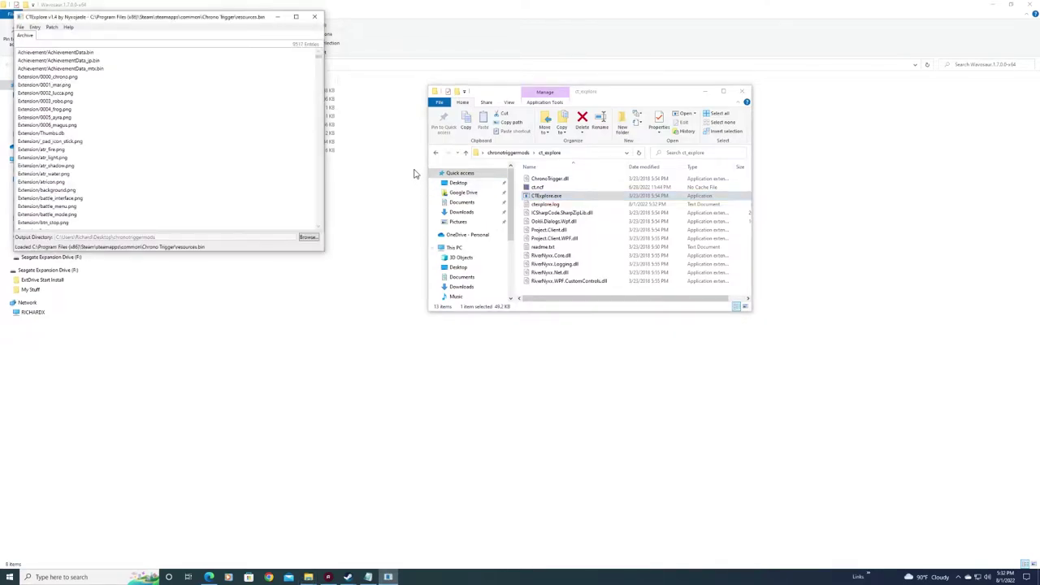
Step: Open Chrono Trigger's resources.bin from Steam > steamapps > common > Chrono Trigger as CTExplore's archive
drag(181, 16, 345, 62)
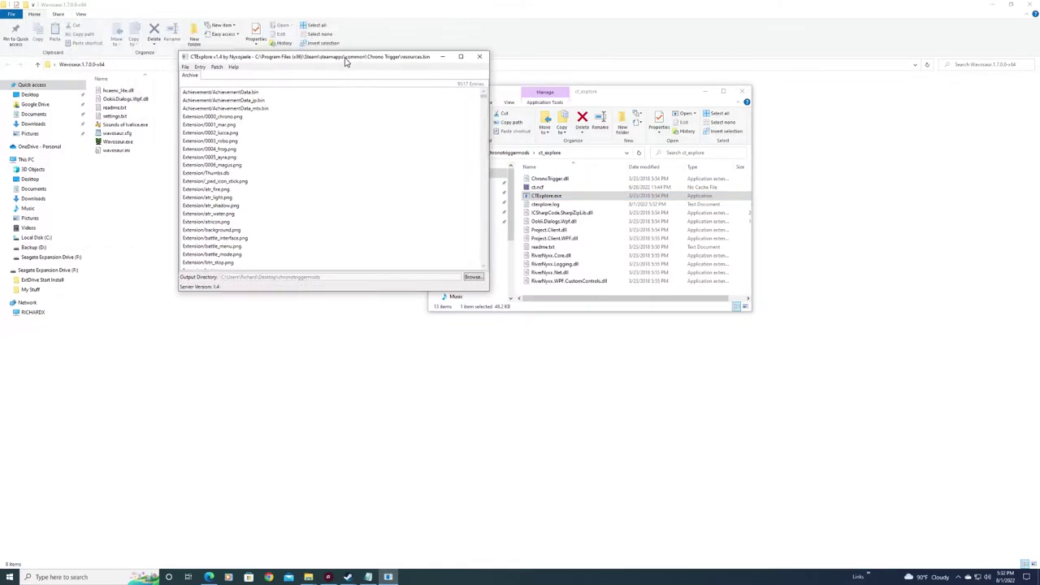
click(185, 68)
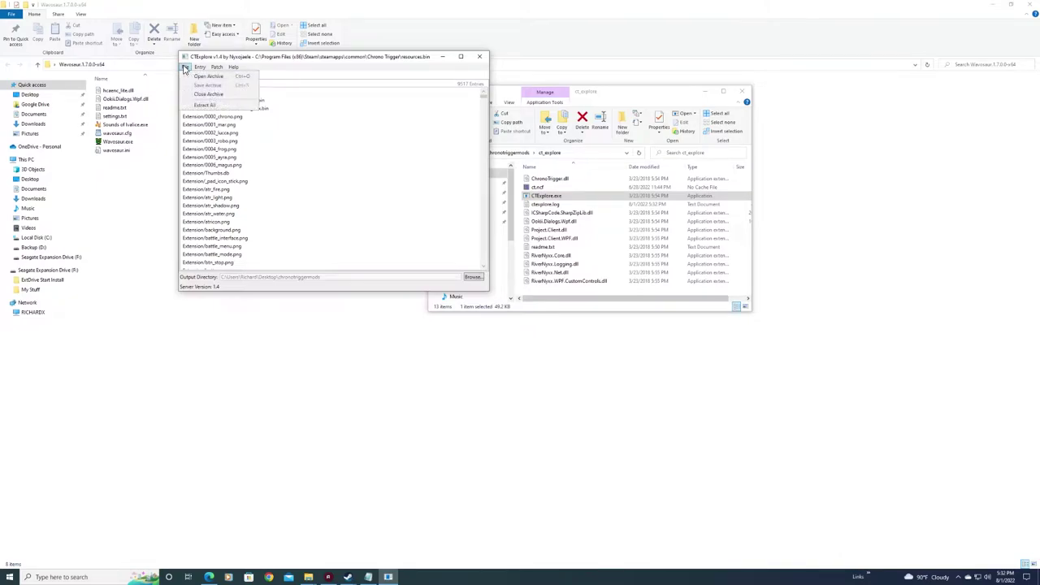
click(195, 81)
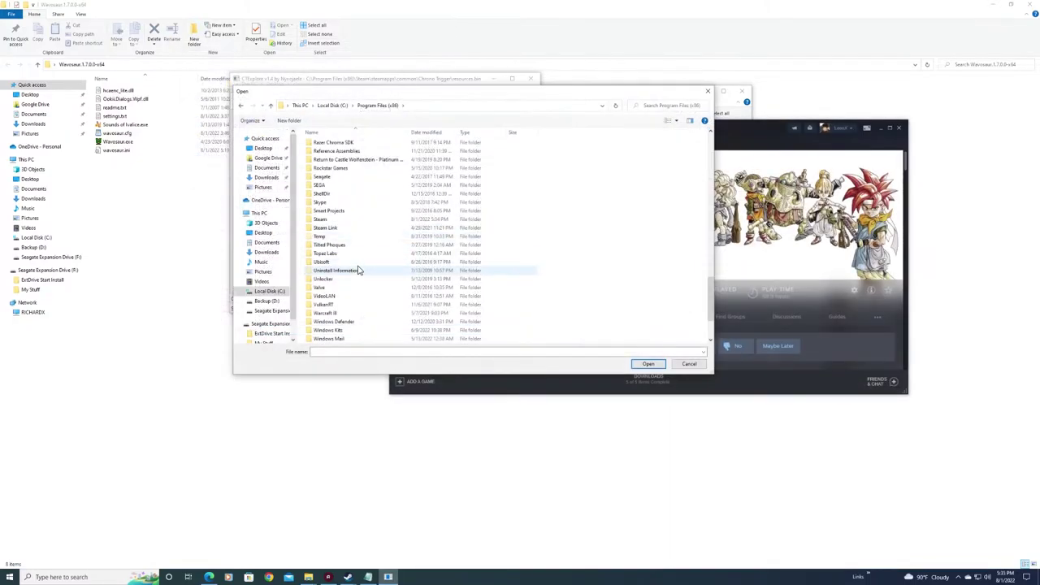
double_click(336, 220)
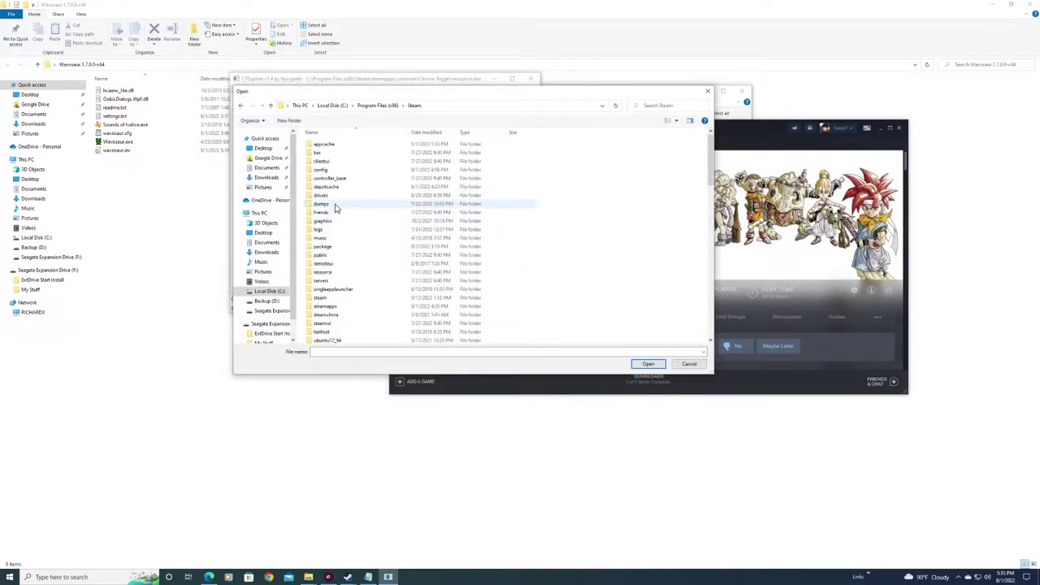
click(345, 307)
double_click(346, 307)
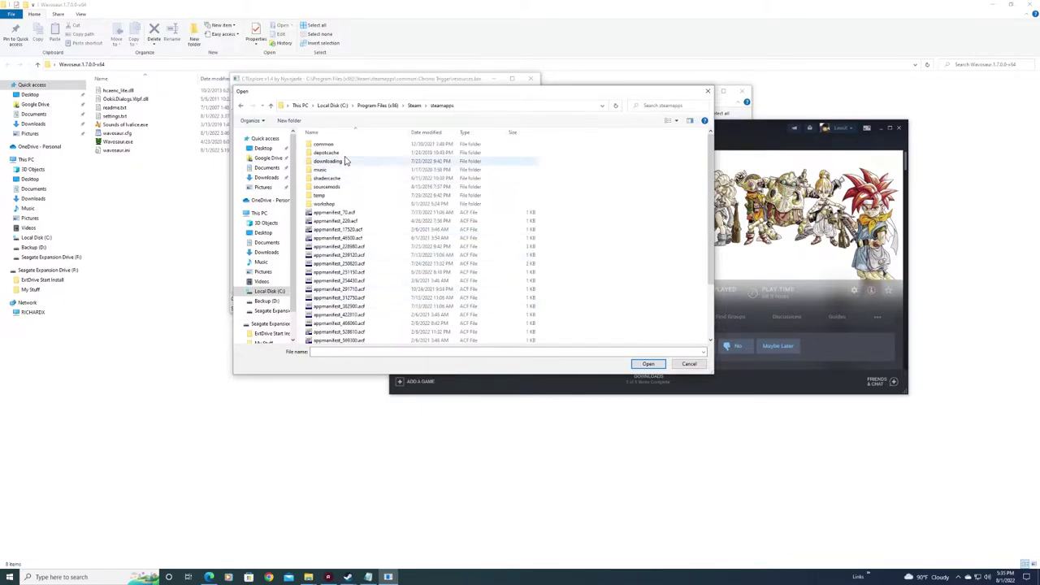
double_click(341, 144)
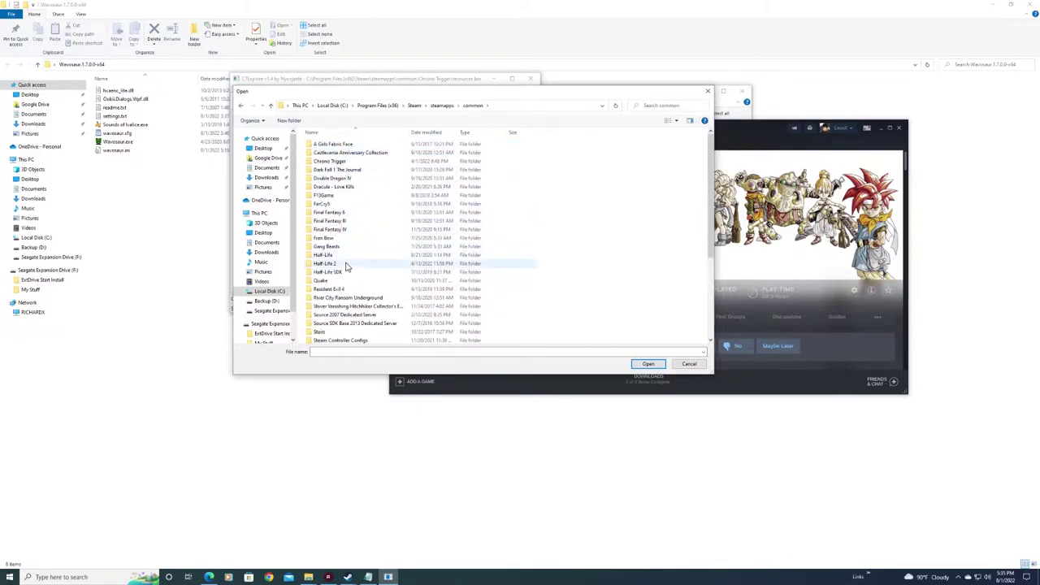
double_click(341, 162)
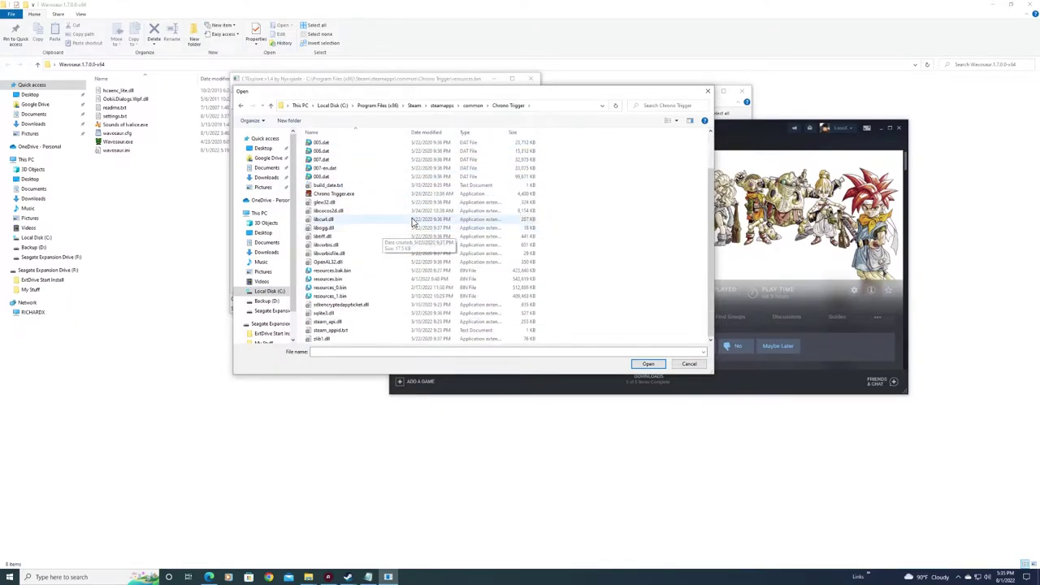
drag(449, 95, 517, 94)
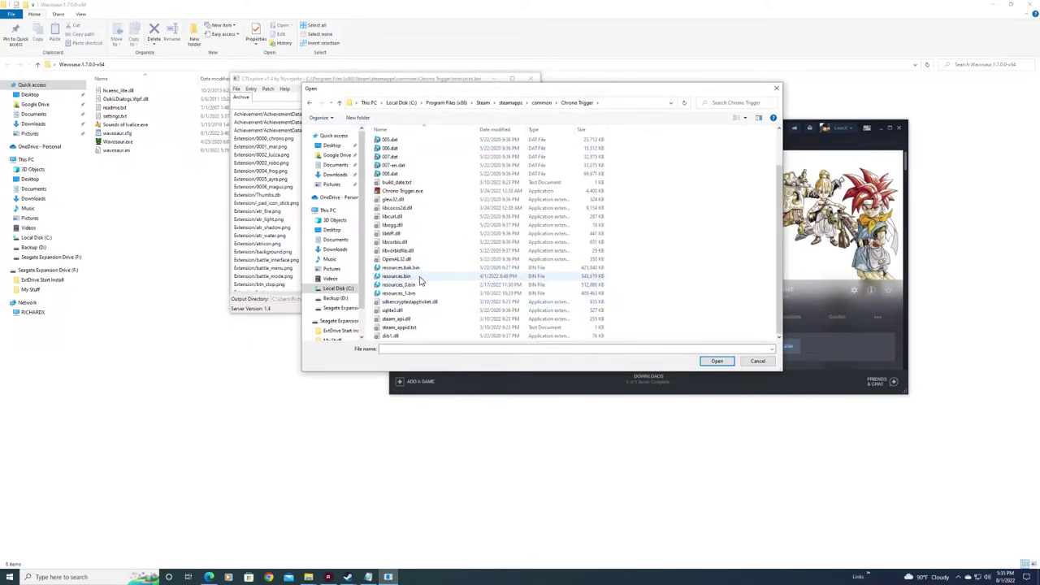
click(754, 361)
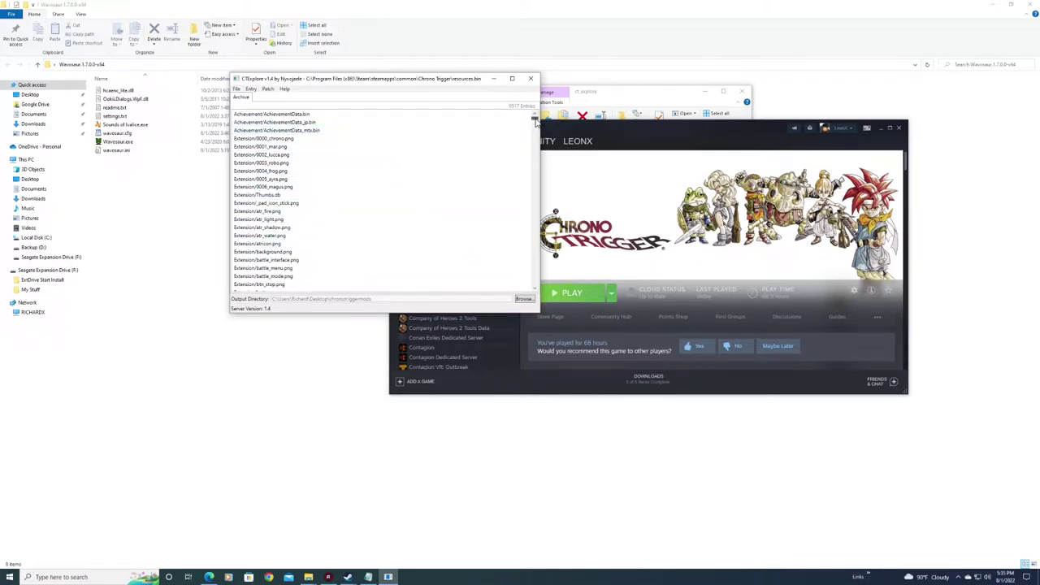
Step: Scroll CTExplore's entry list to the Sound/BGM .sab entries around BGM_30–BGM_45, then bring up the BGM List notes
drag(535, 120, 536, 280)
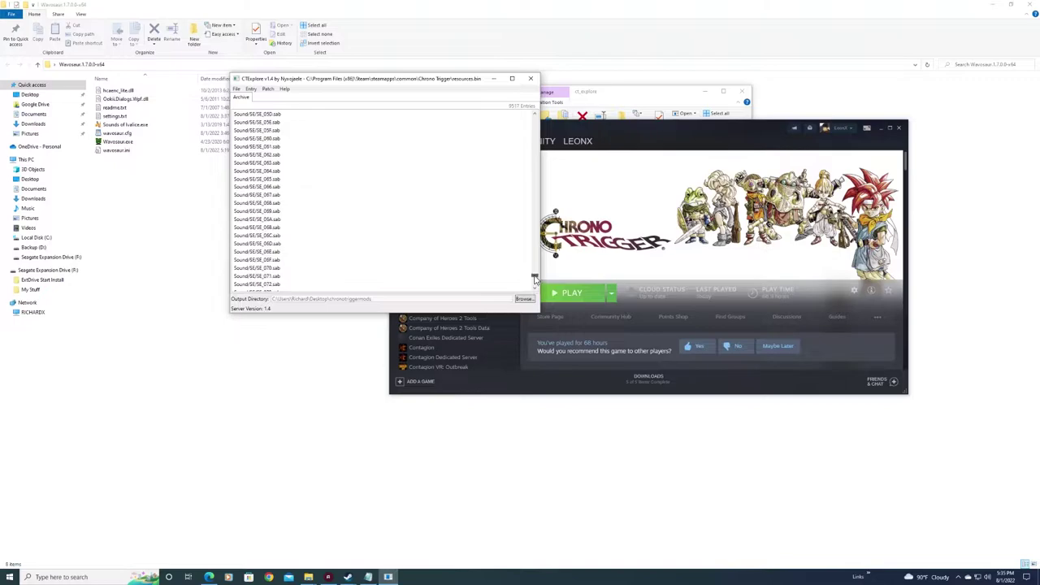
scroll(294, 226, up, 7)
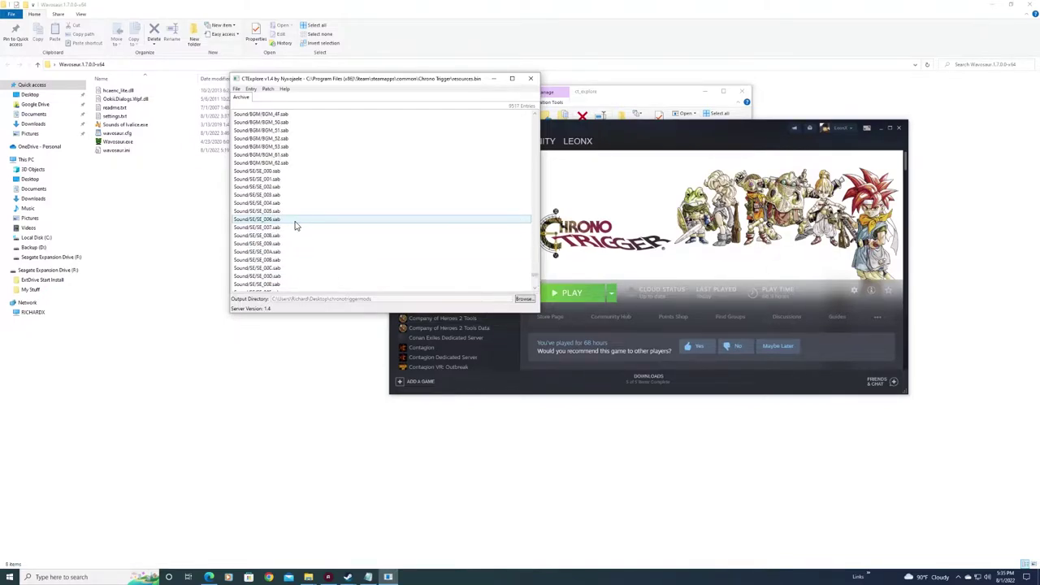
scroll(295, 226, up, 4)
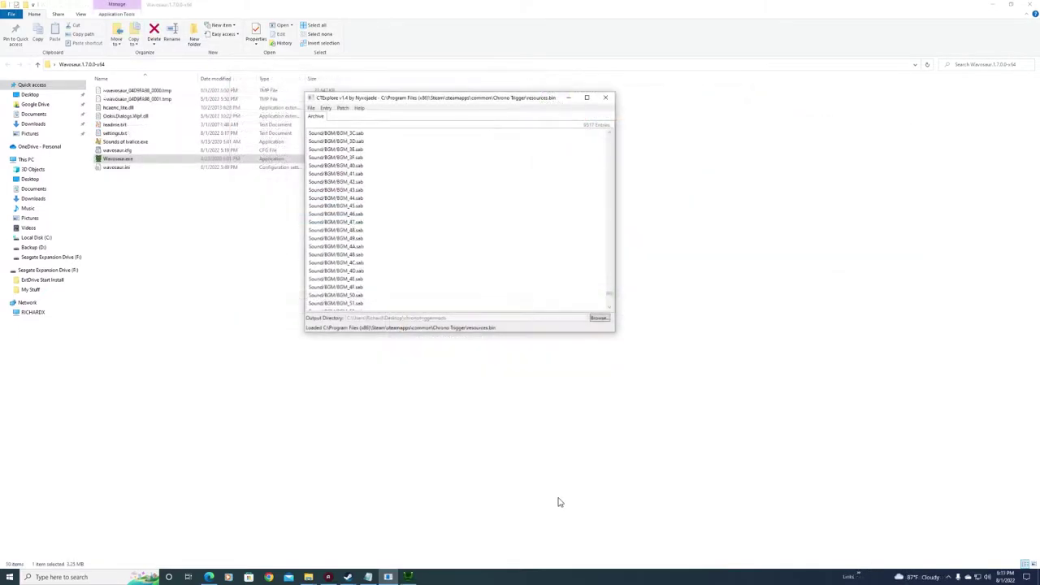
scroll(430, 241, up, 2)
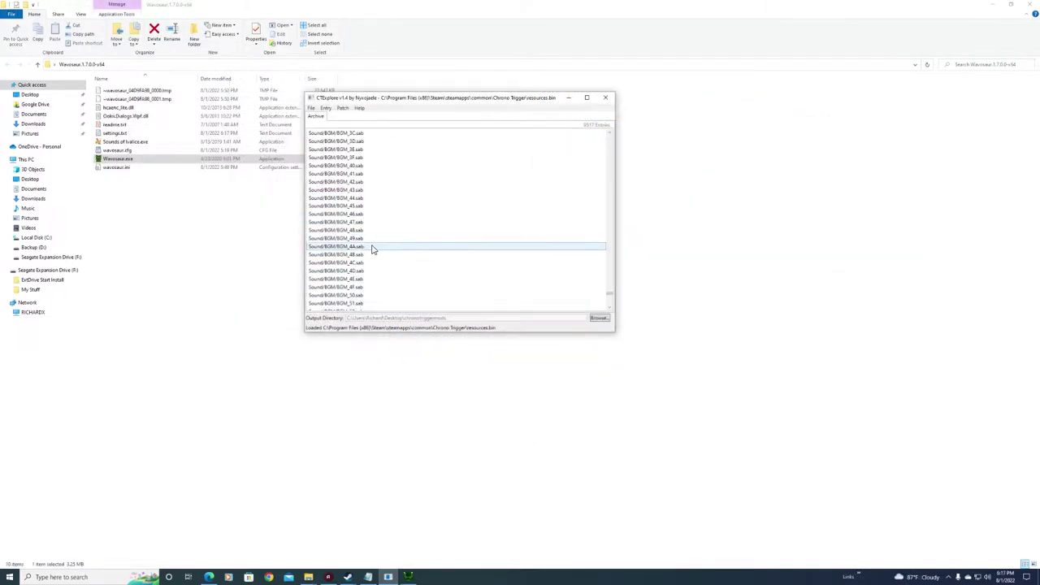
scroll(374, 235, up, 7)
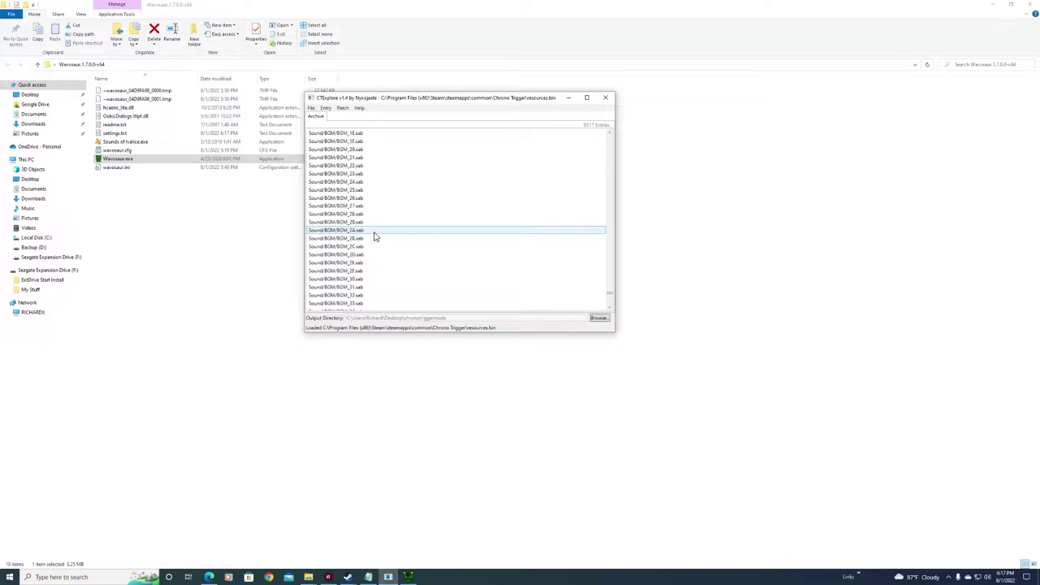
scroll(374, 232, down, 11)
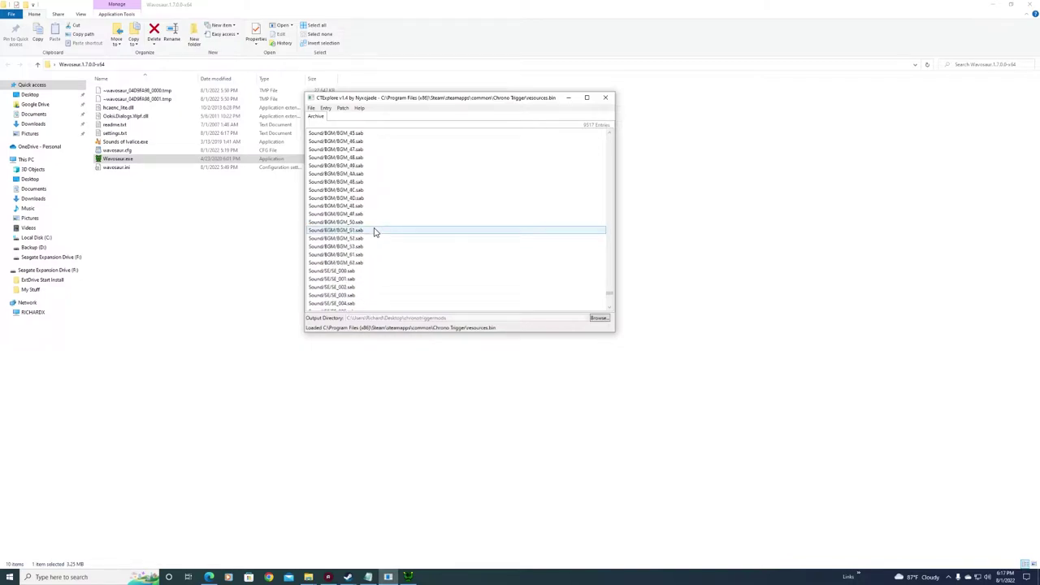
scroll(376, 235, up, 3)
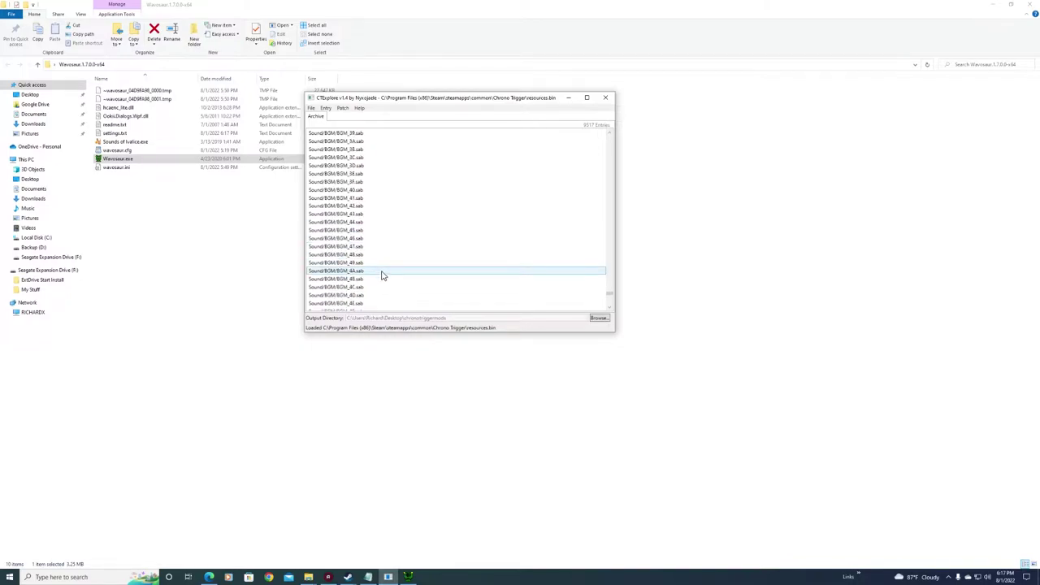
scroll(382, 260, up, 3)
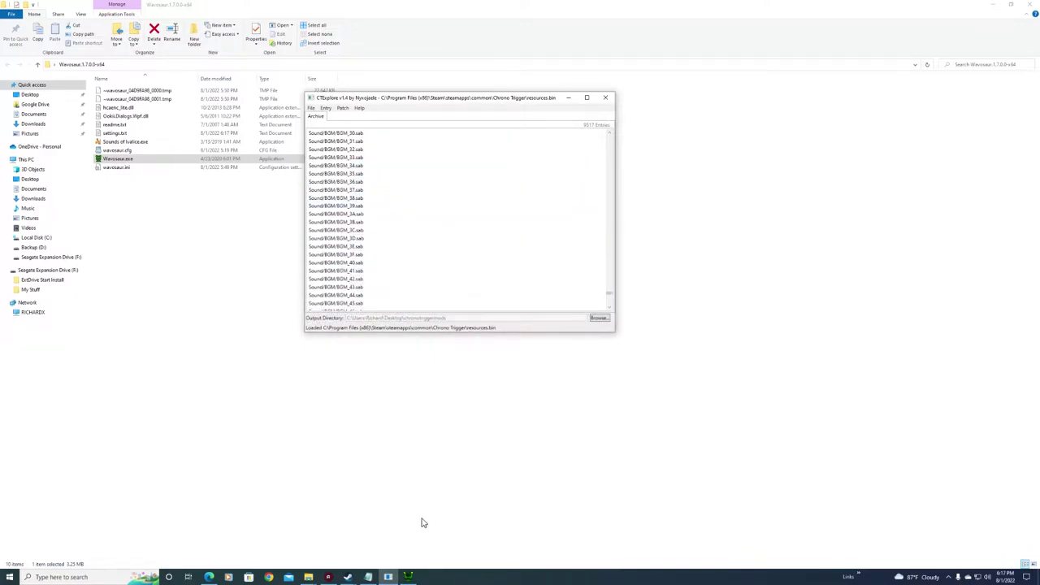
click(368, 577)
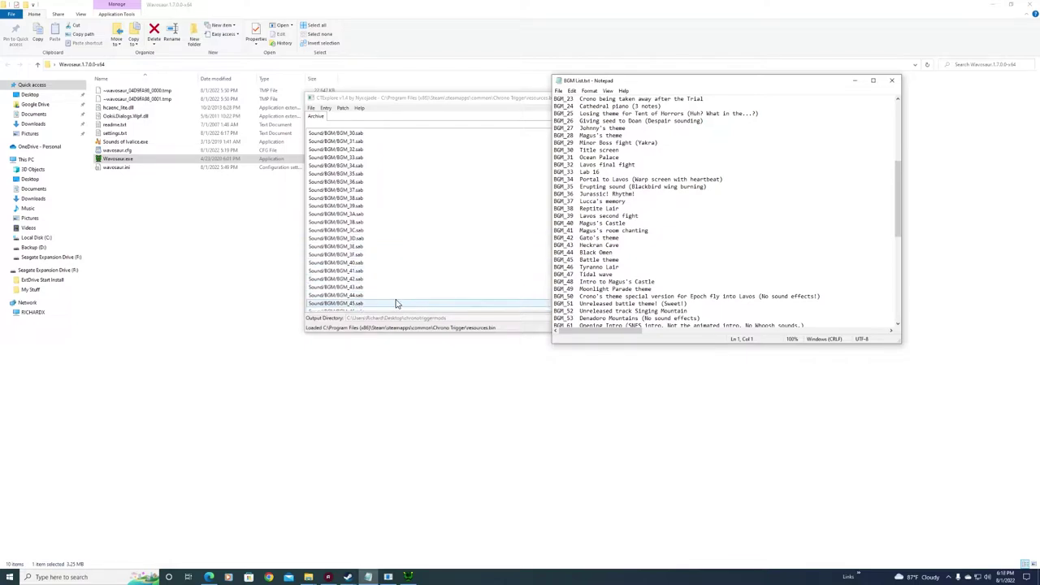
Step: Scroll BGM List.txt to confirm BGM_45 is the Battle theme
scroll(579, 226, down, 2)
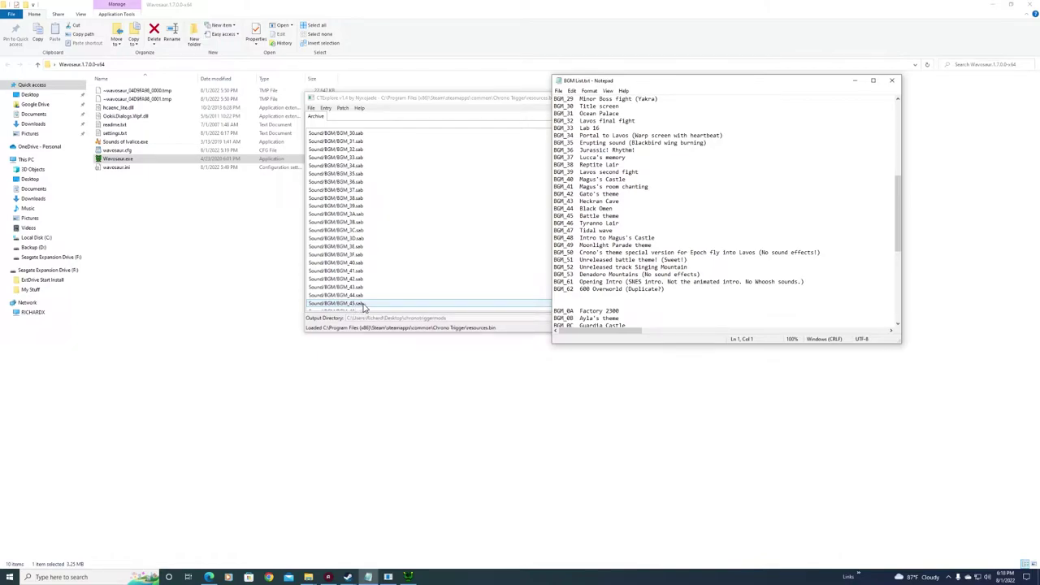
Step: Extract Sound/BGM/BGM_45.sab from the archive into the chronotriggermods folder
right_click(363, 305)
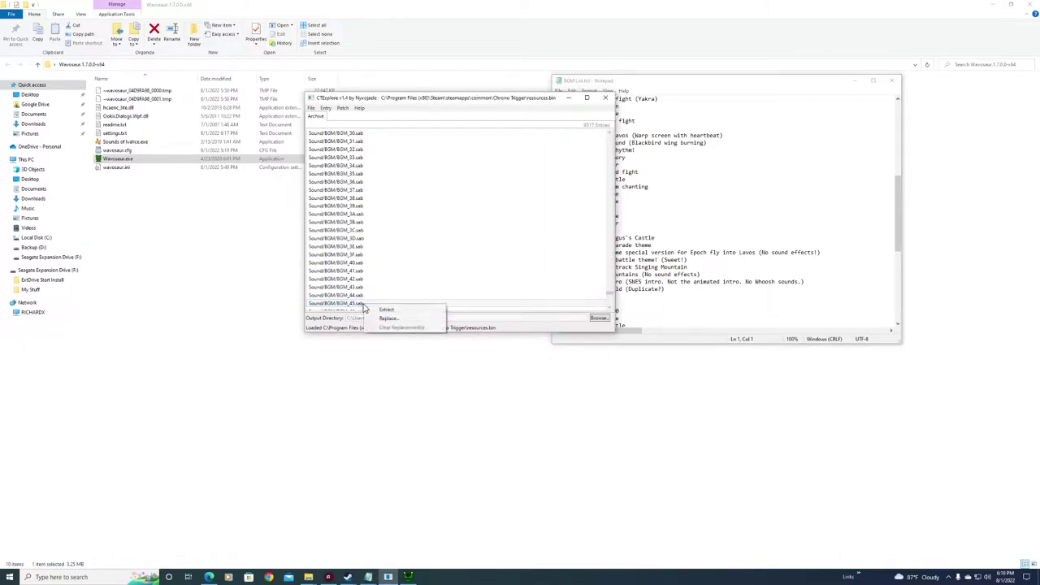
click(448, 103)
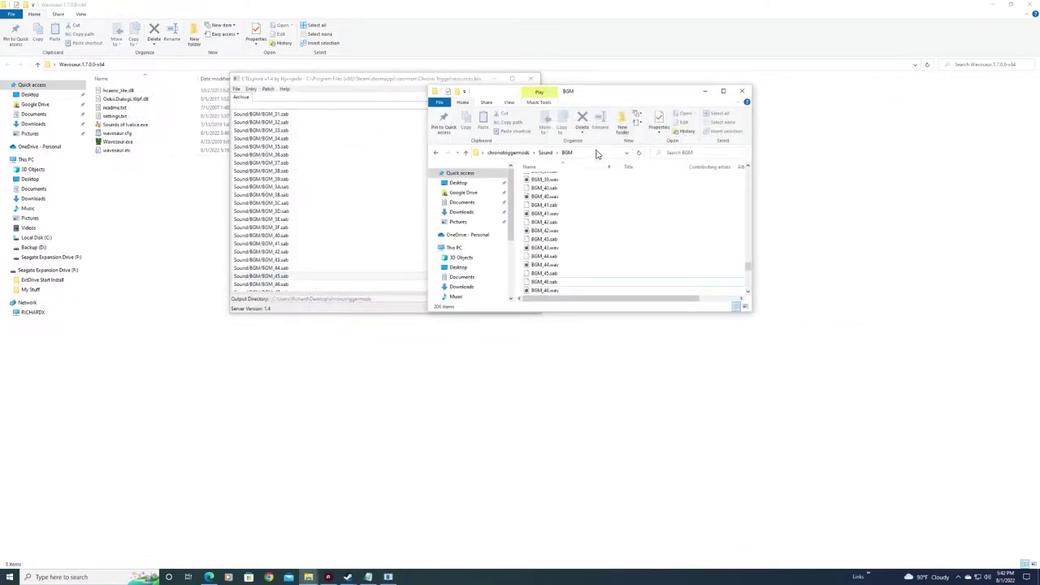
scroll(602, 228, up, 6)
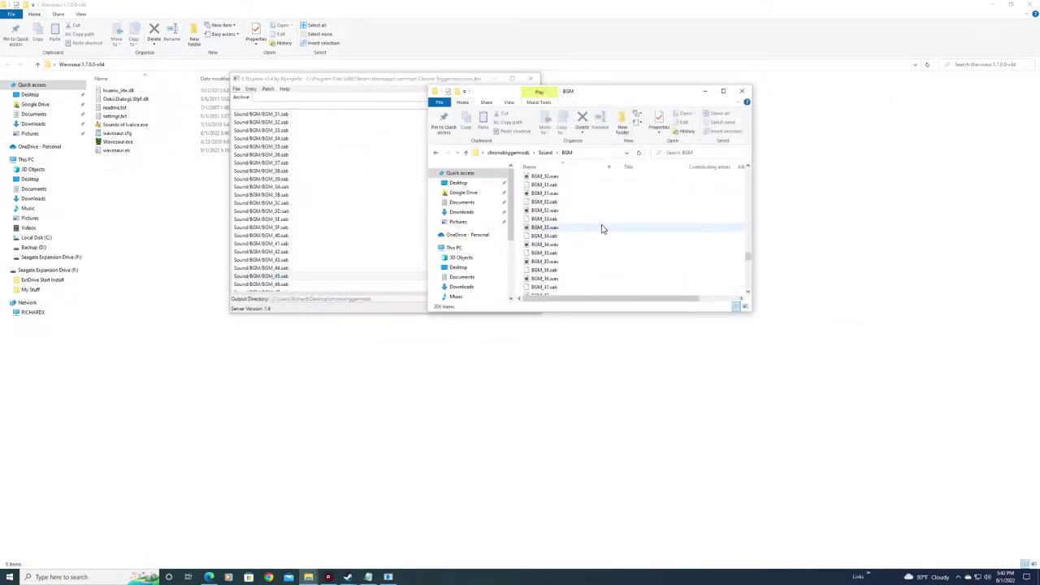
click(545, 153)
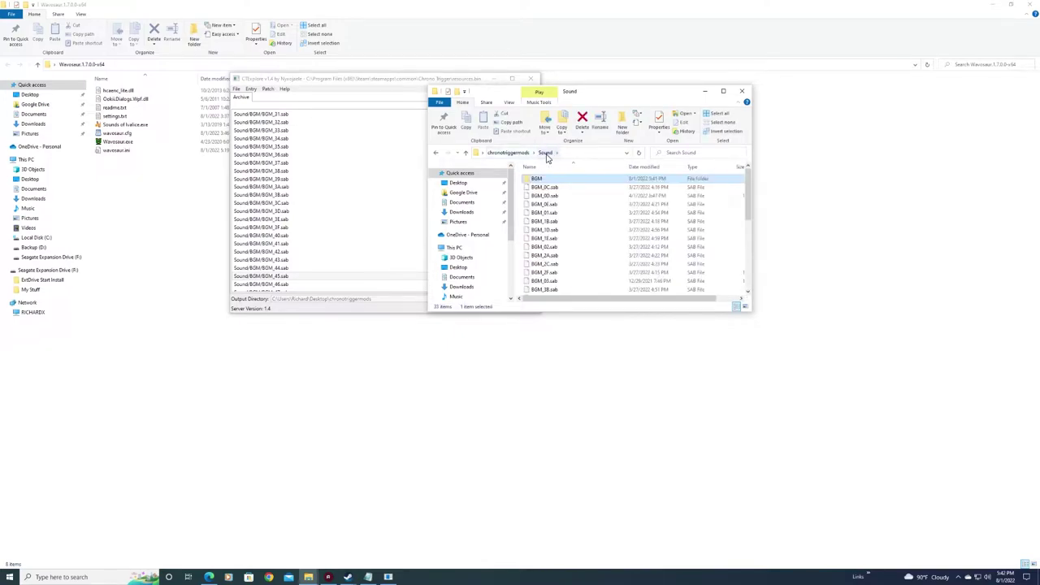
click(511, 154)
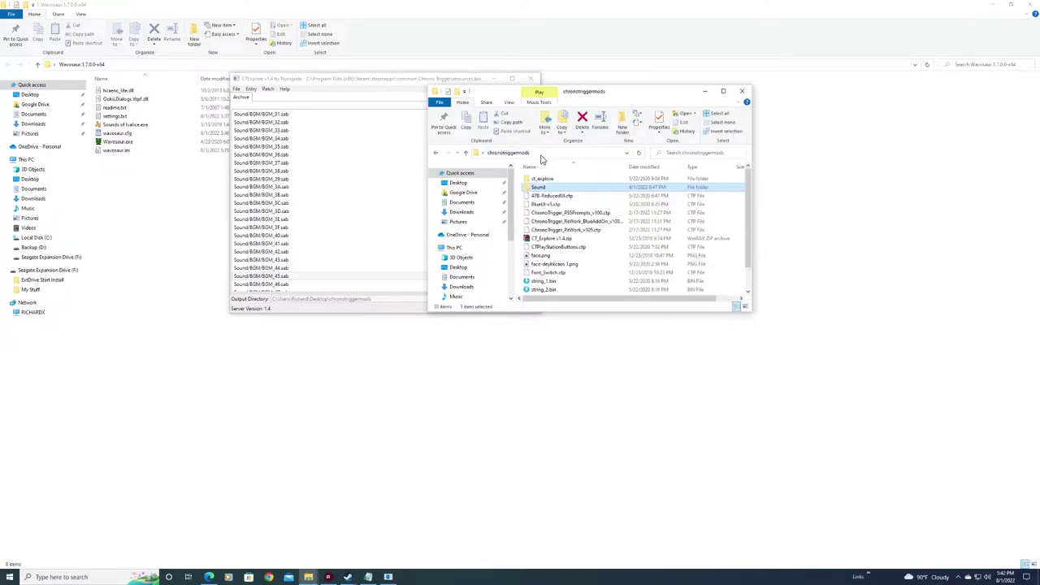
double_click(541, 188)
double_click(542, 179)
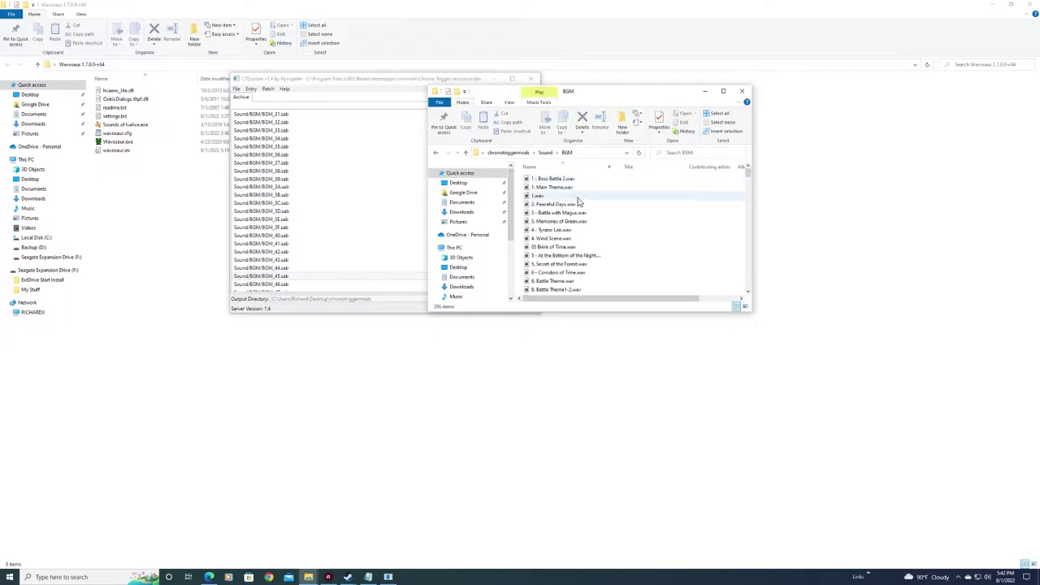
scroll(587, 250, down, 4)
scroll(587, 249, down, 15)
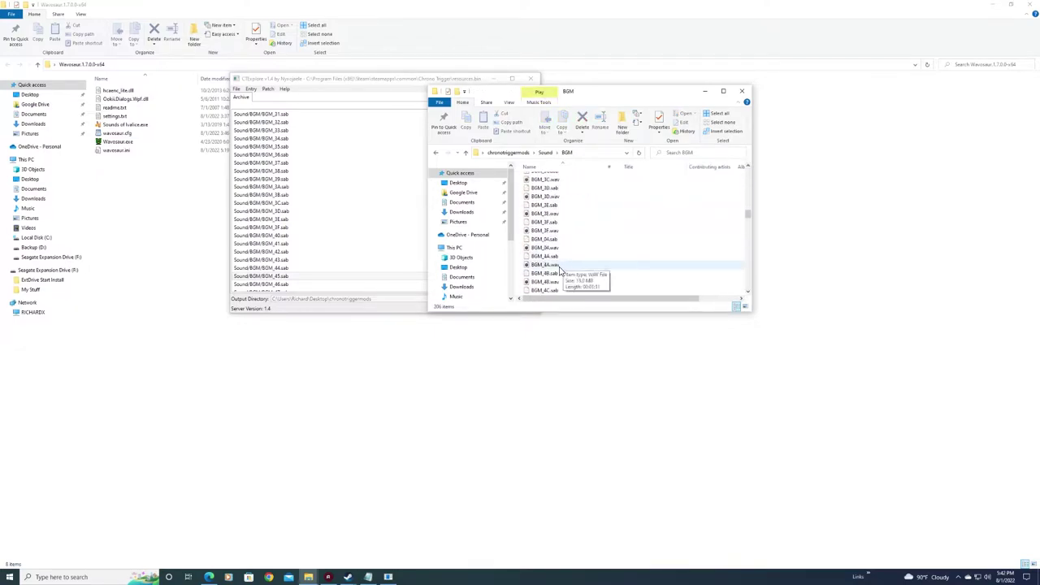
scroll(581, 277, down, 5)
scroll(587, 269, down, 5)
scroll(586, 268, up, 3)
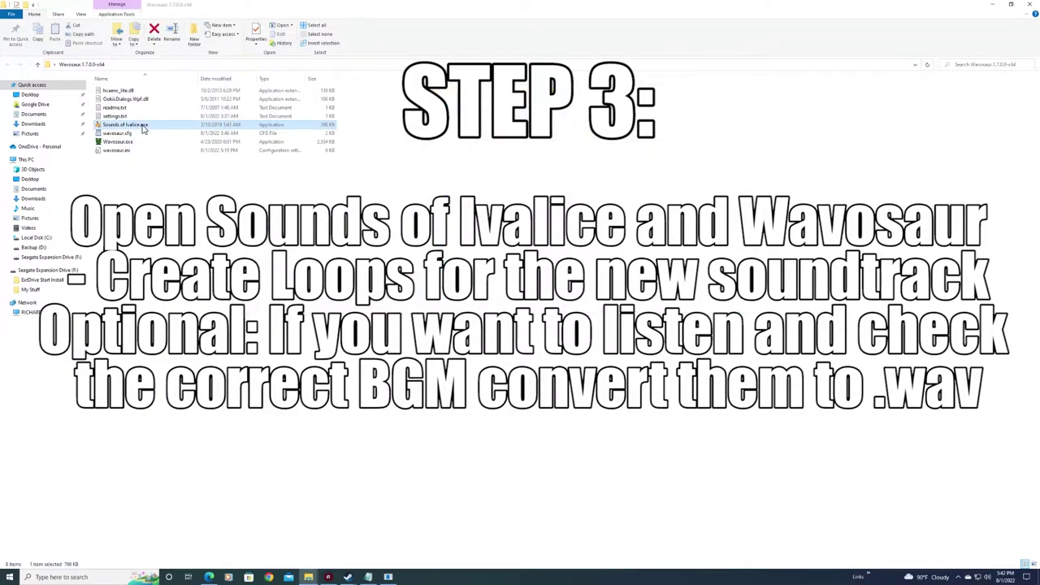
Step: Launch Sounds of Ivalice and add BGM_45.sab from the BGM folder as a source
double_click(143, 128)
click(272, 202)
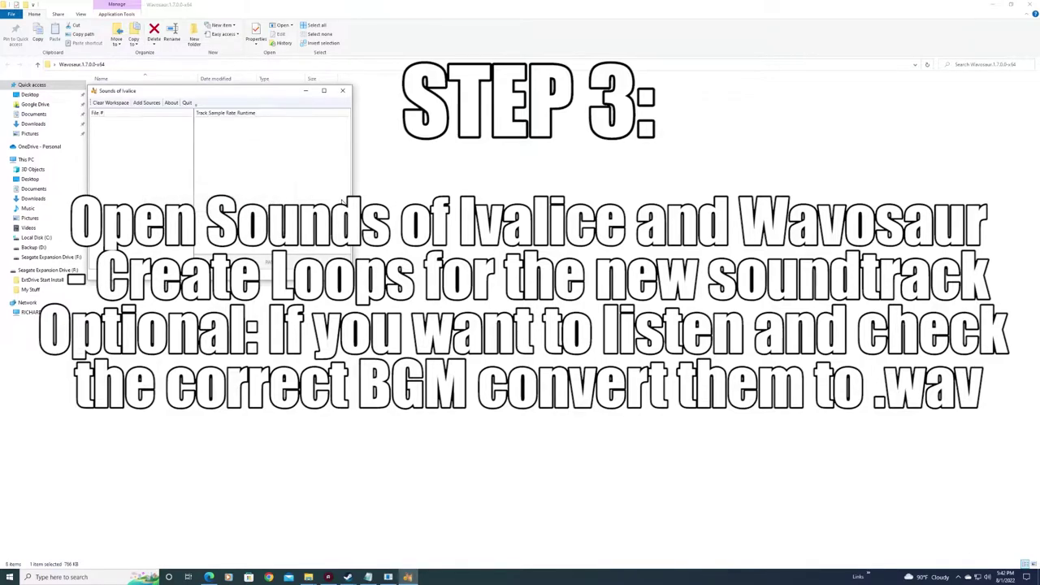
click(149, 103)
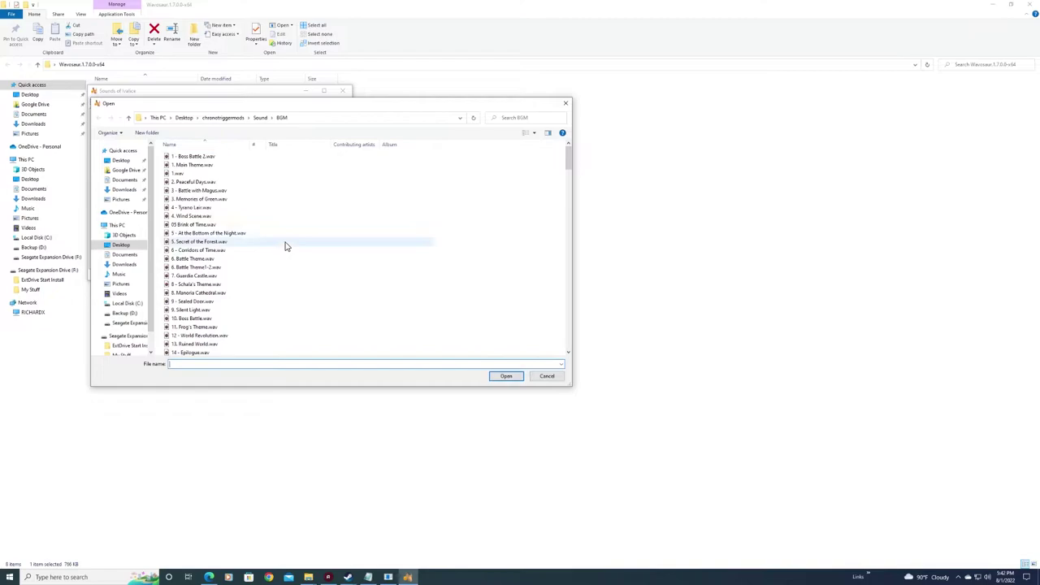
scroll(285, 242, down, 15)
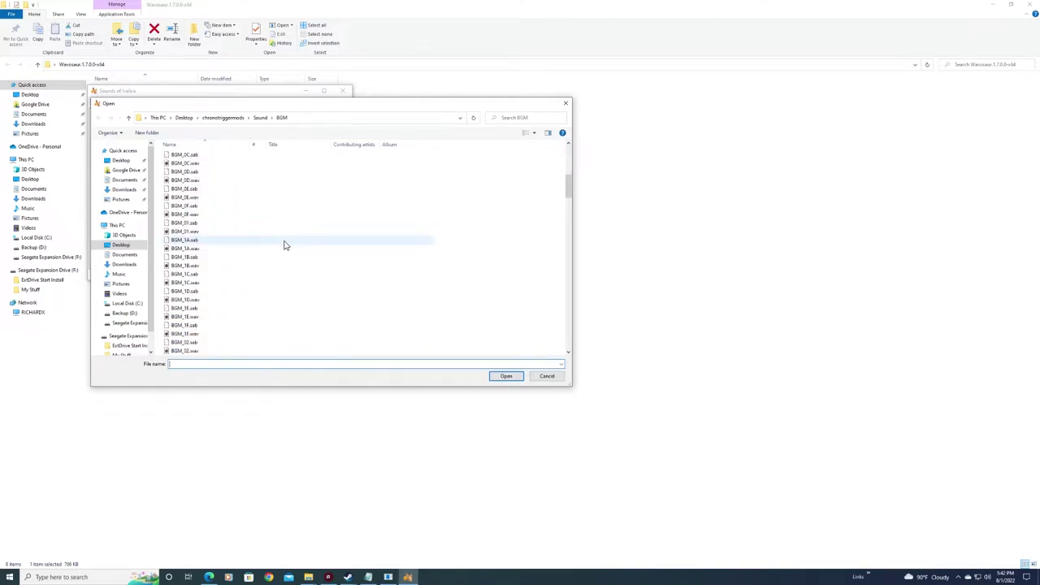
scroll(282, 249, down, 18)
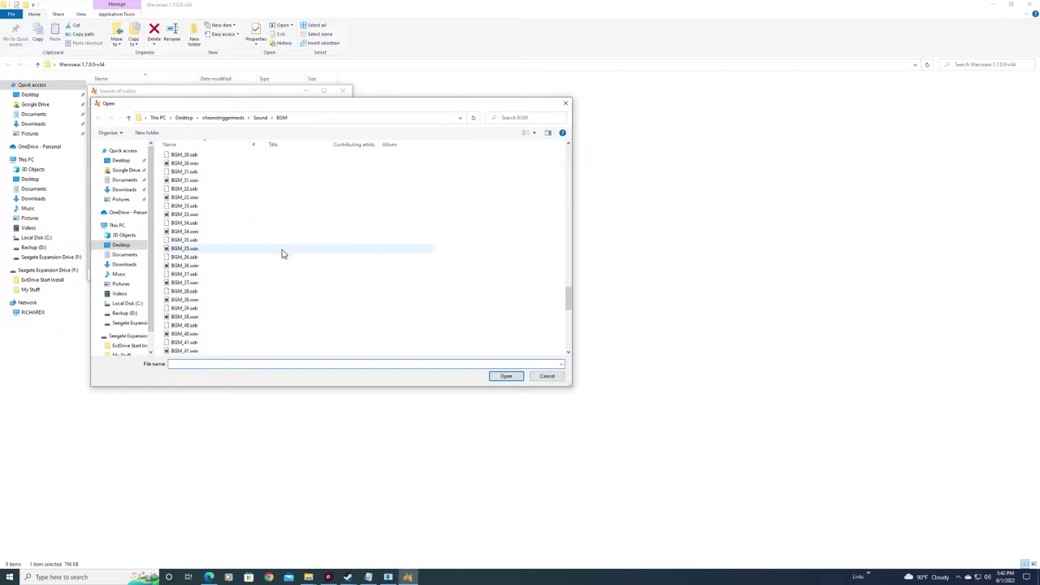
scroll(245, 306, down, 3)
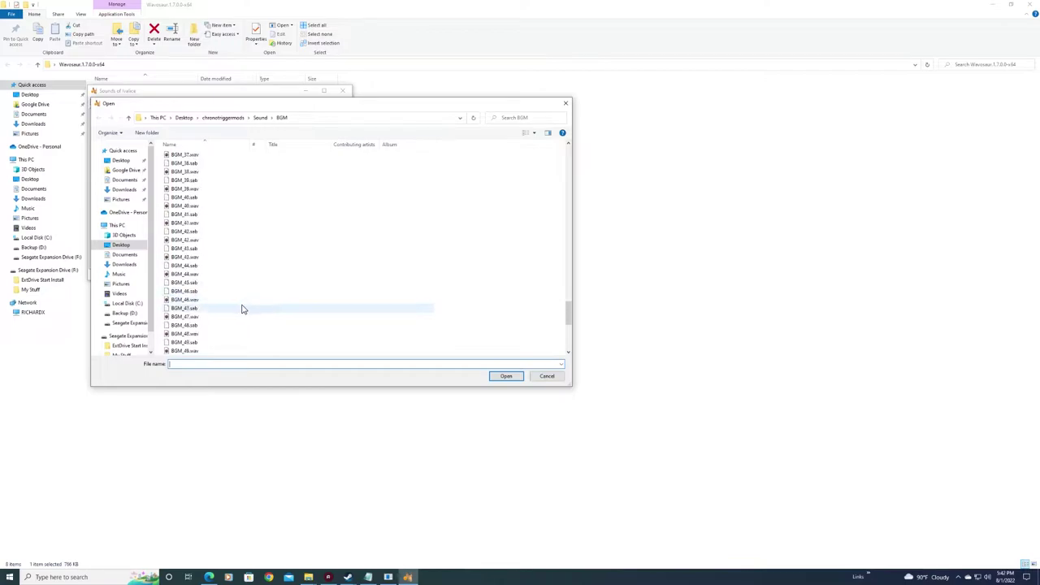
scroll(242, 309, down, 2)
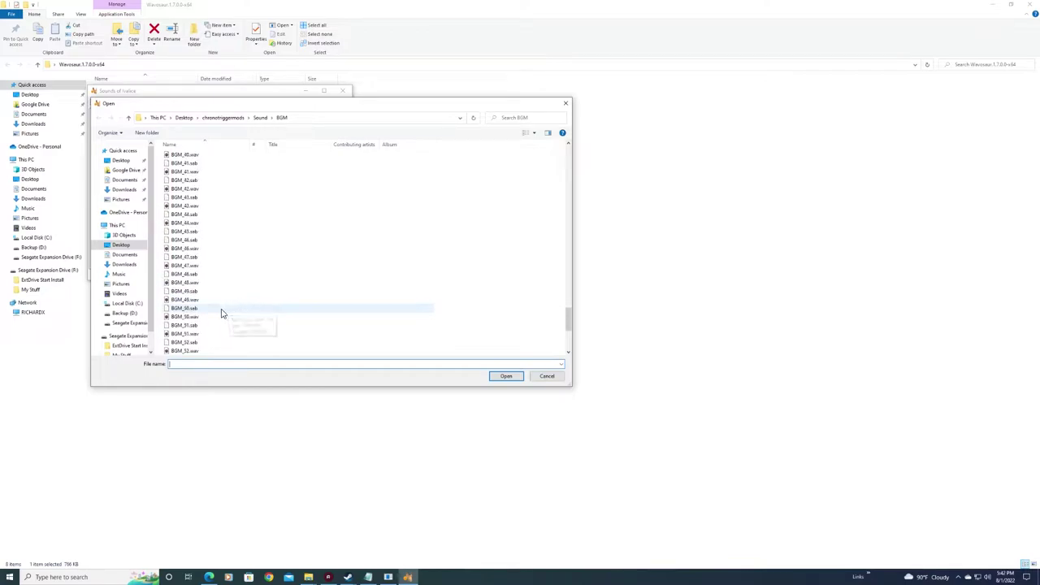
click(195, 232)
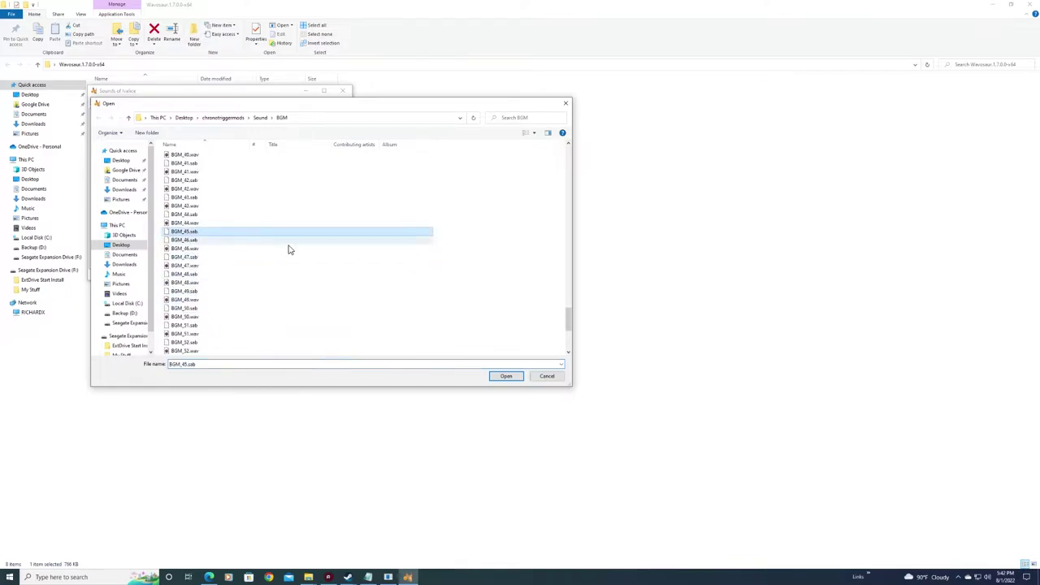
click(506, 376)
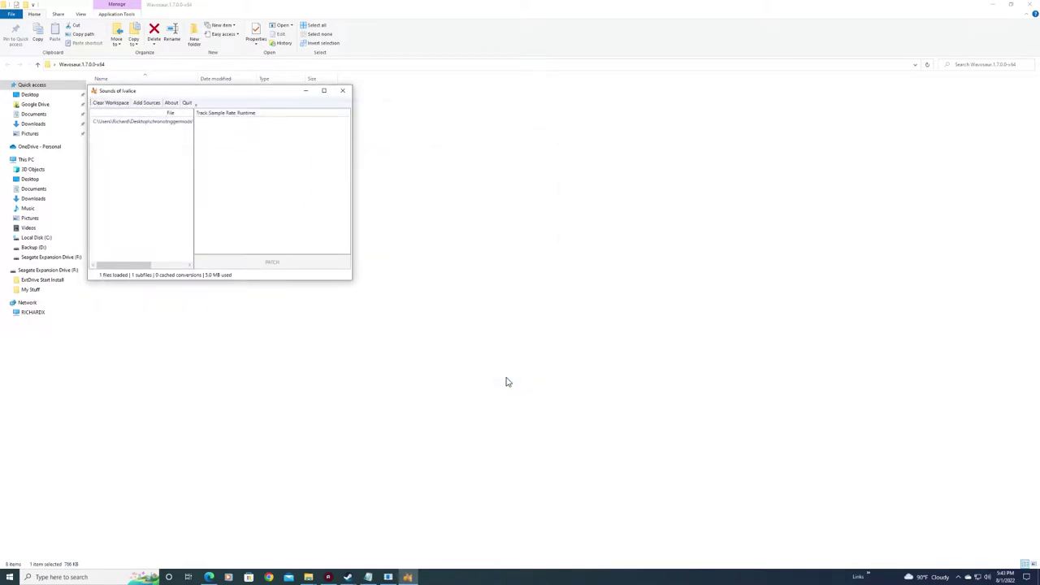
Step: Convert the BGM_45 track to BGM_45.wav, saved in the BGM folder
click(145, 124)
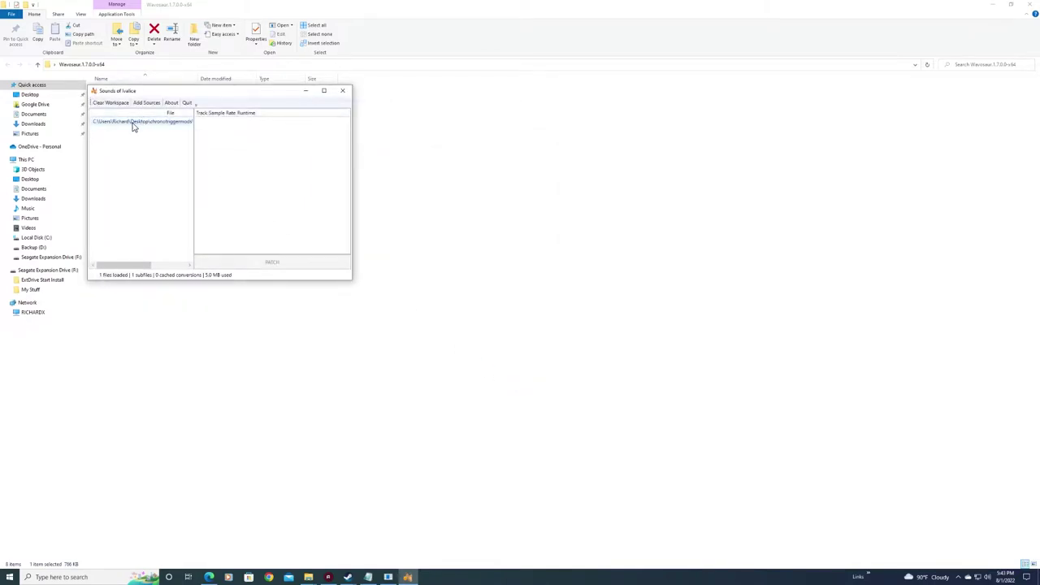
click(134, 126)
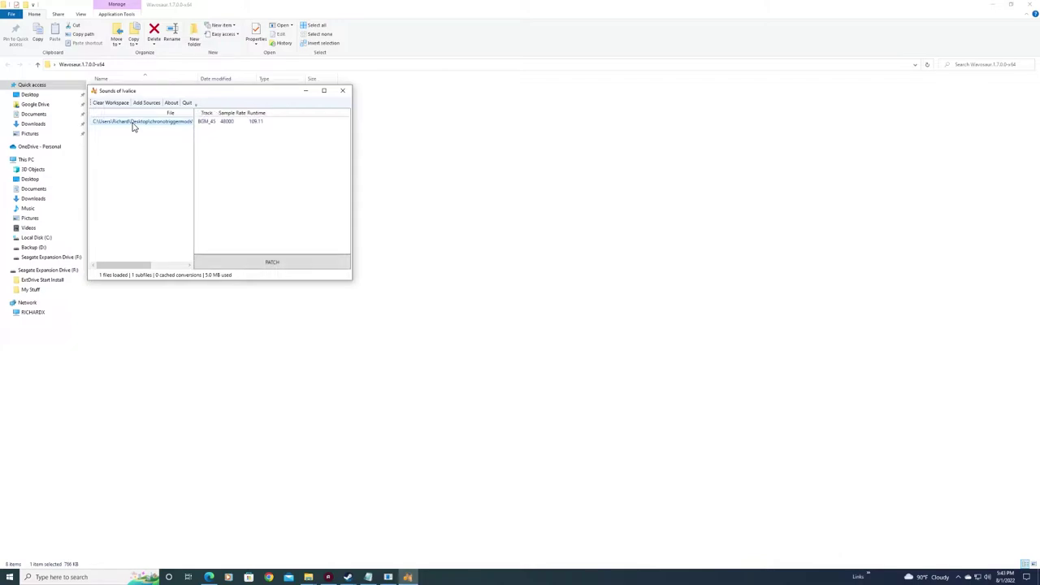
click(231, 123)
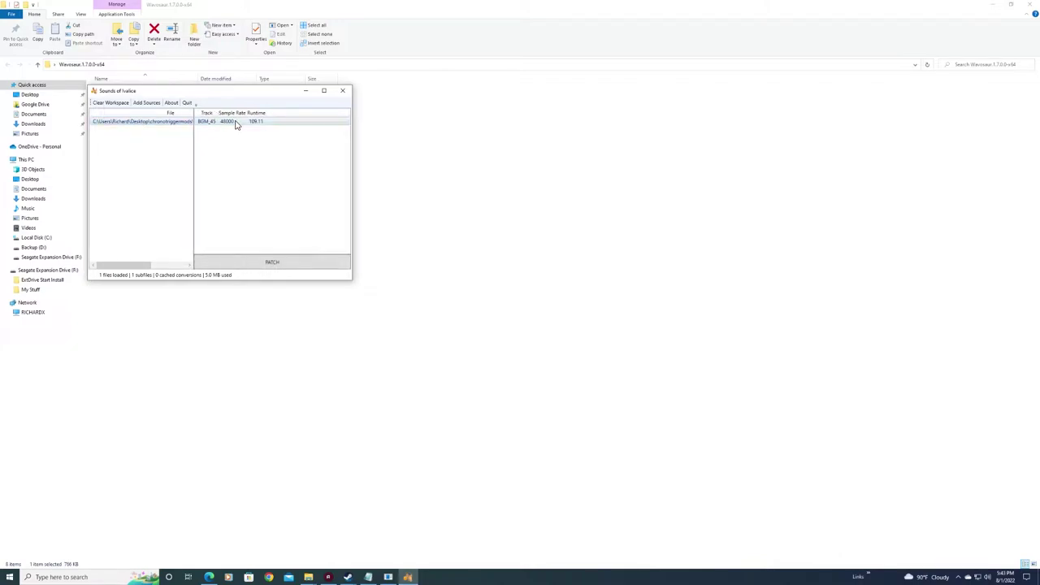
right_click(236, 125)
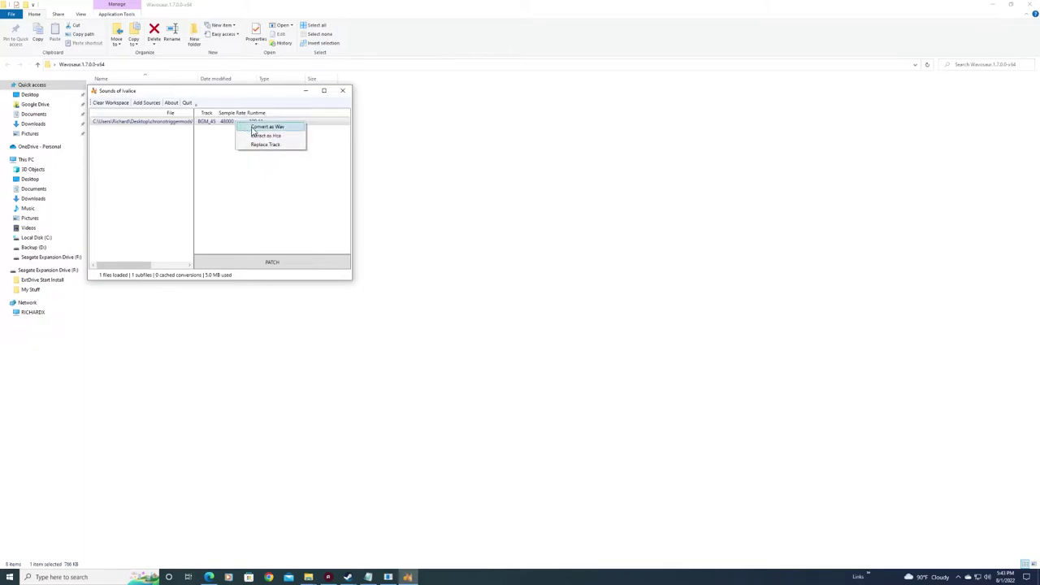
click(253, 128)
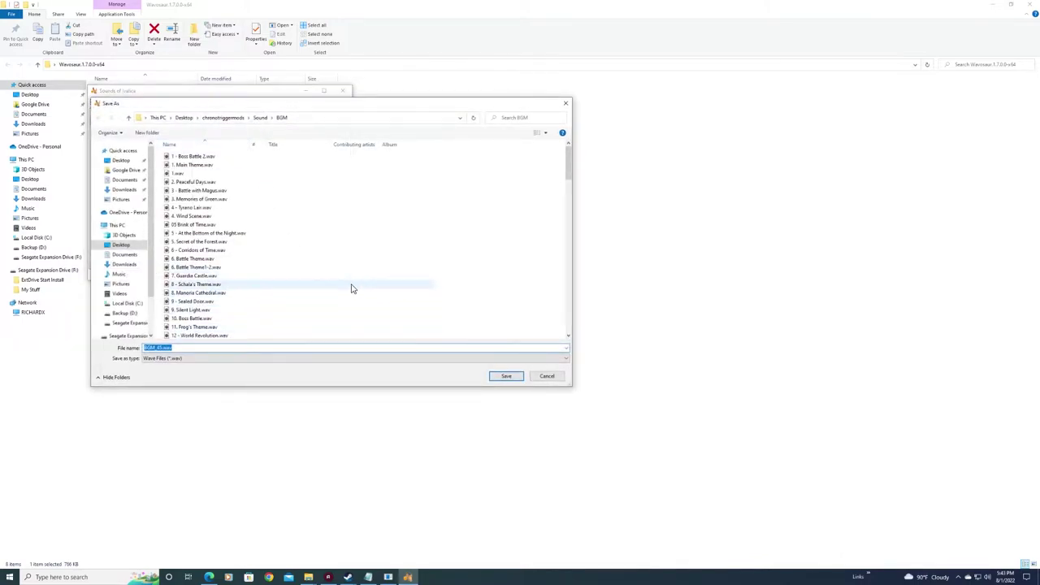
click(508, 376)
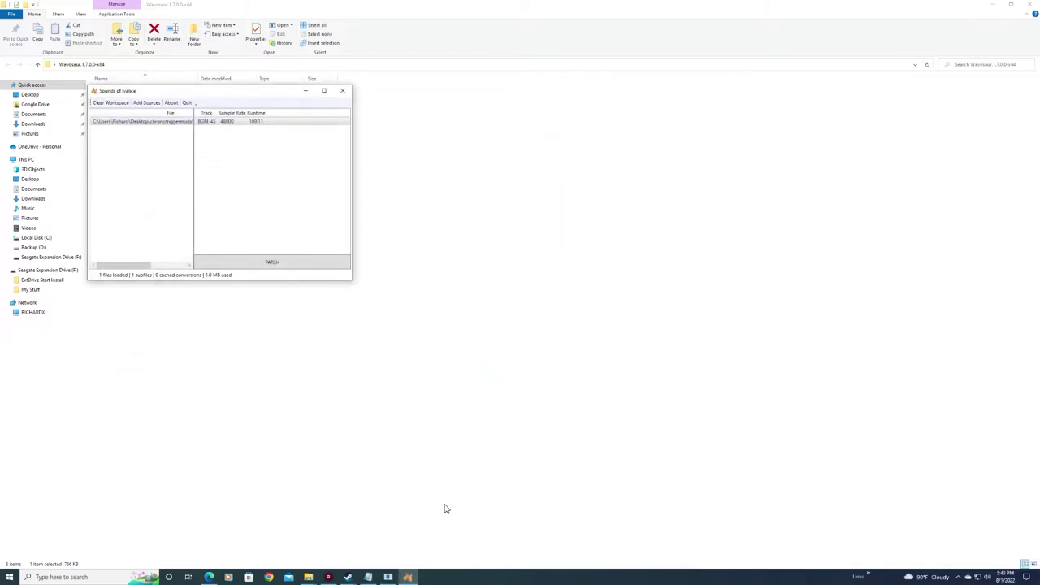
Step: Play the converted BGM_45.wav from the BGM folder in Groove Music
click(308, 577)
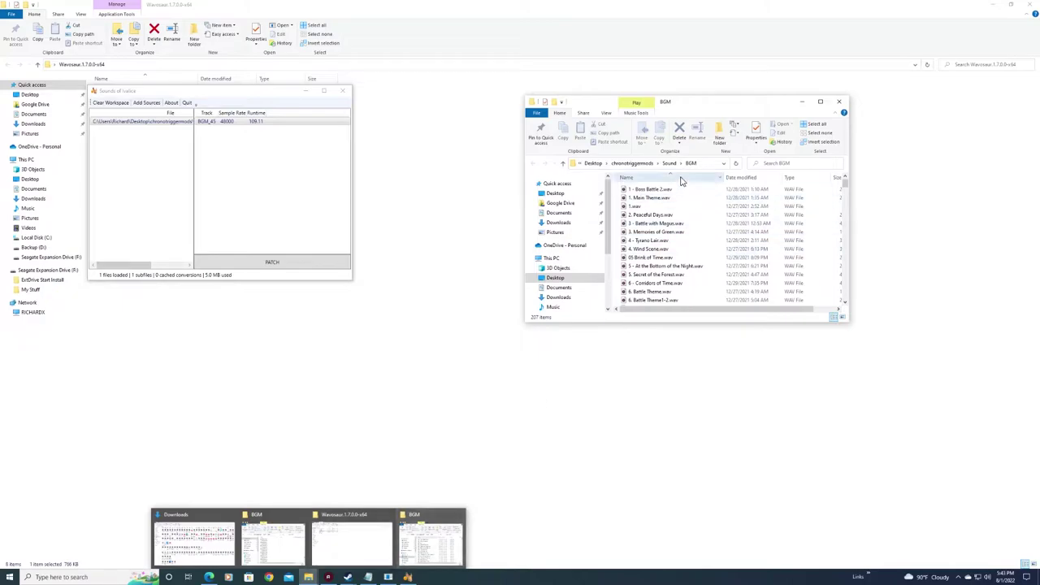
drag(844, 183, 844, 282)
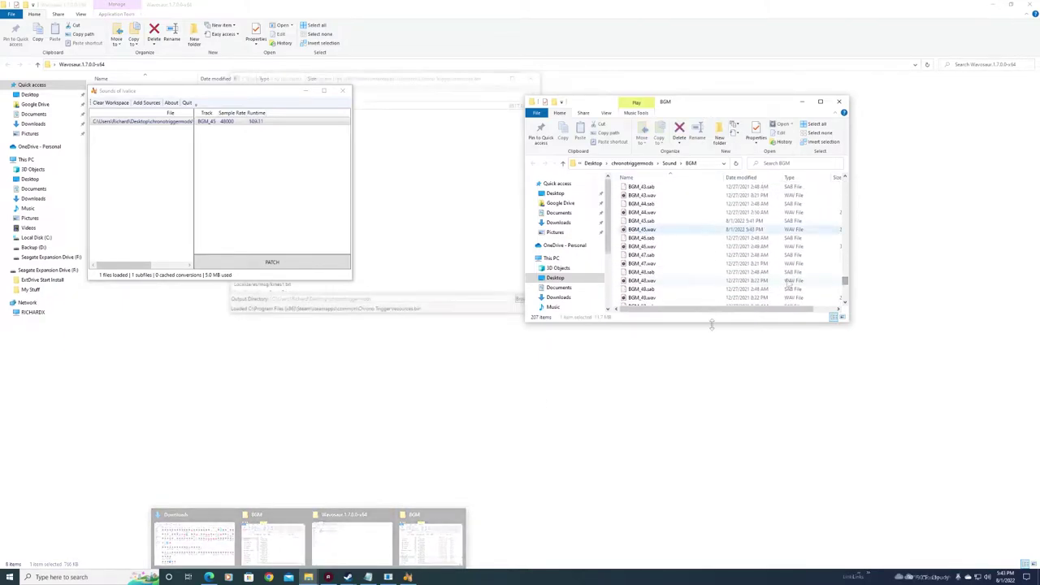
click(658, 231)
double_click(658, 232)
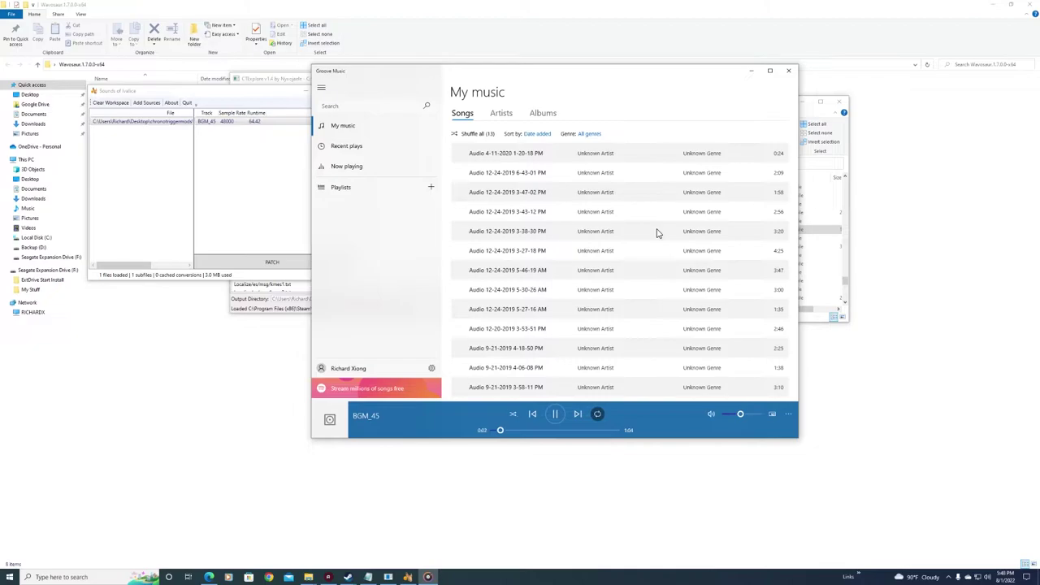
Step: Close Groove Music and select the 11.0 MB FF4BATTLETHEMEunedit.wav near the end of the BGM folder
click(790, 72)
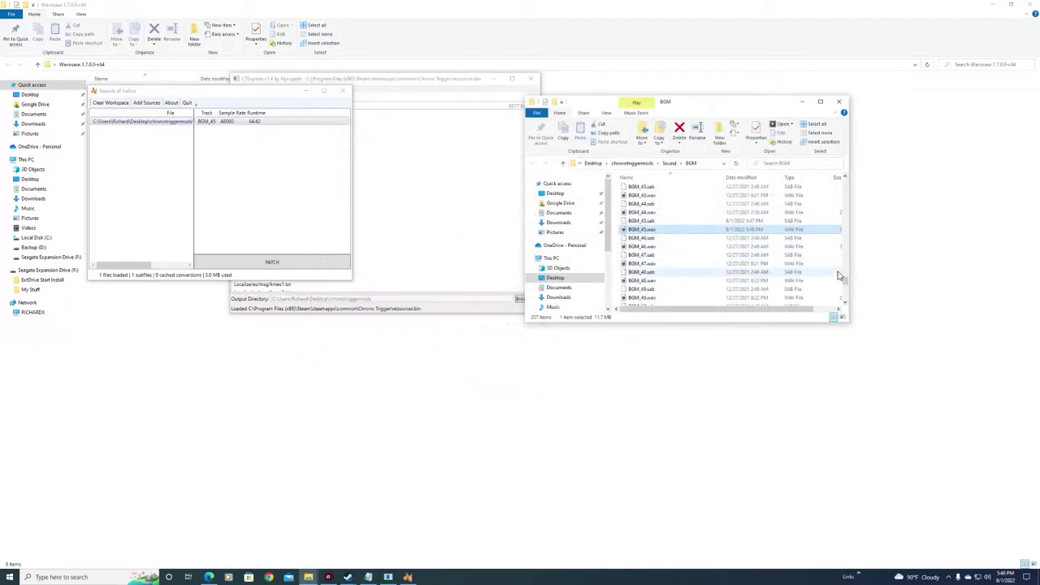
mouse_move(843, 282)
mouse_down()
mouse_move(846, 290)
mouse_move(845, 280)
mouse_up()
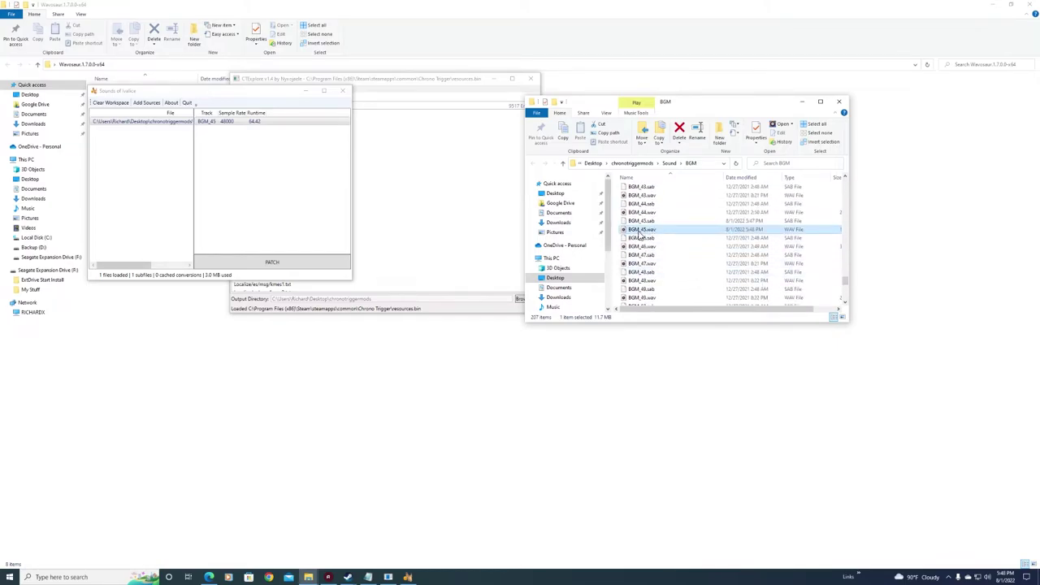
drag(844, 279, 845, 298)
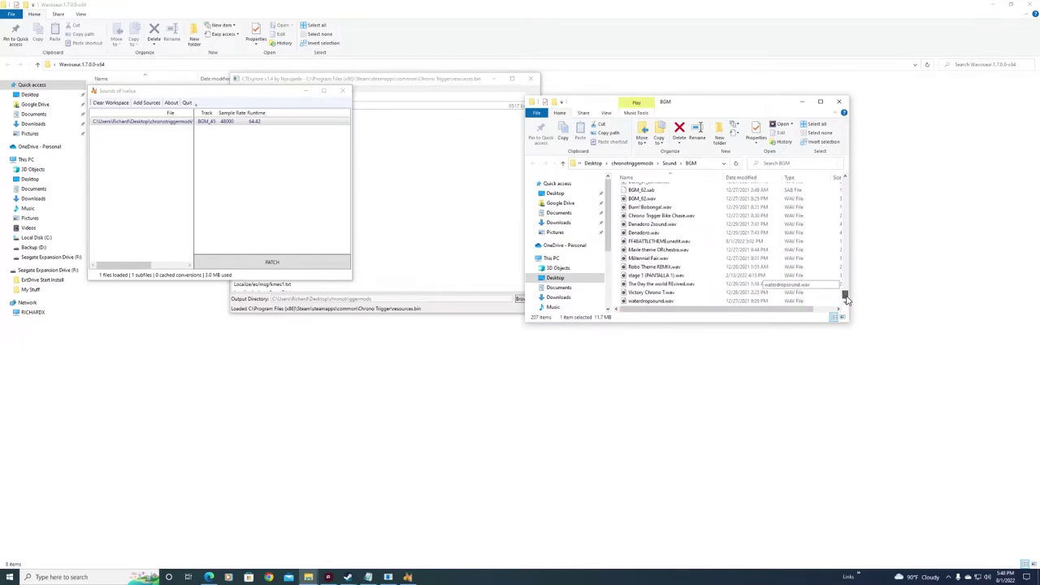
click(662, 244)
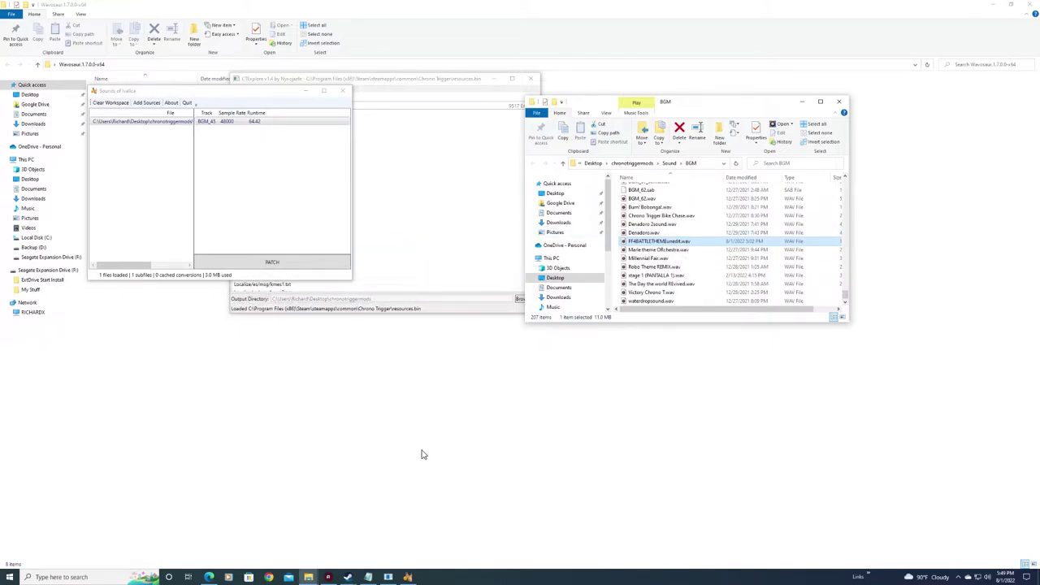
Step: Launch Wavosaur and drag FF4BATTLETHEMEunedit.wav from the BGM folder into it
click(338, 416)
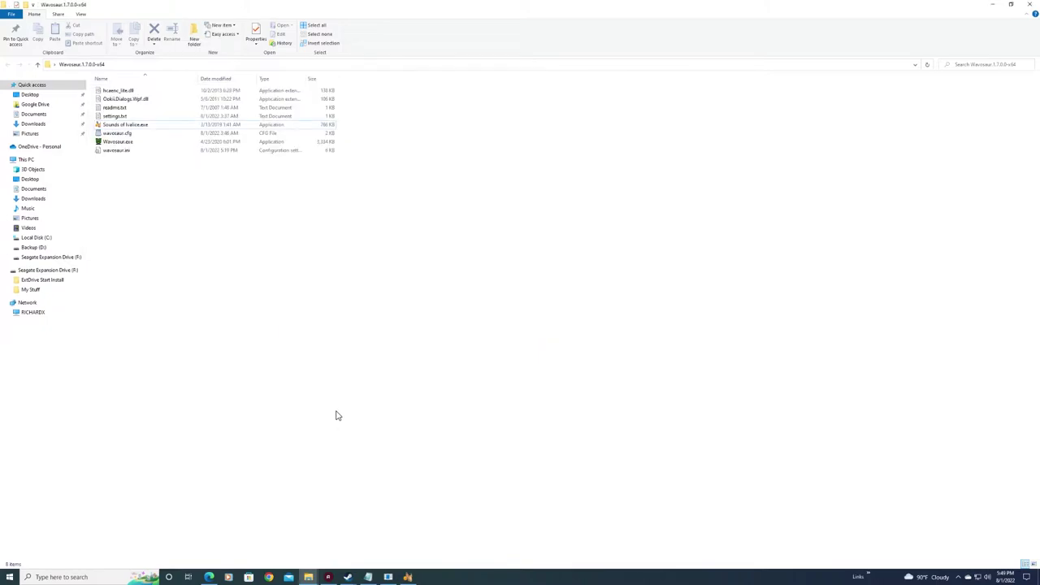
double_click(122, 144)
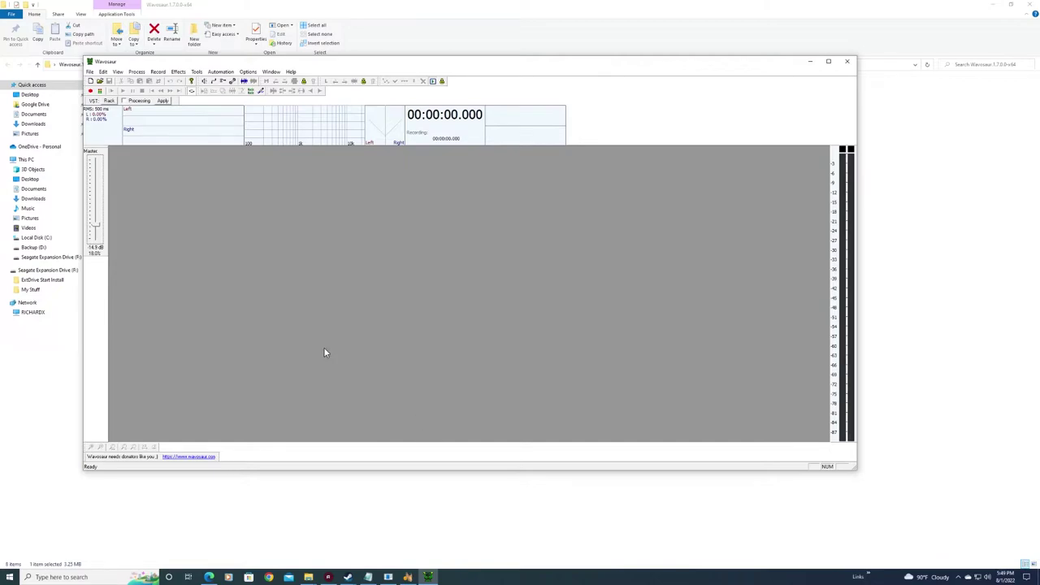
click(308, 576)
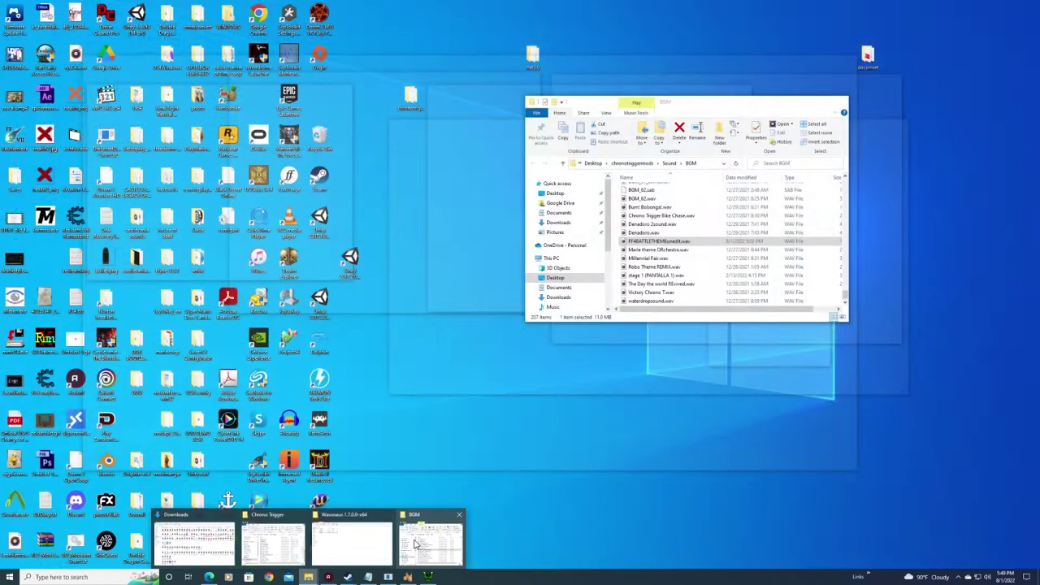
click(431, 540)
drag(648, 244, 443, 237)
drag(344, 234, 344, 232)
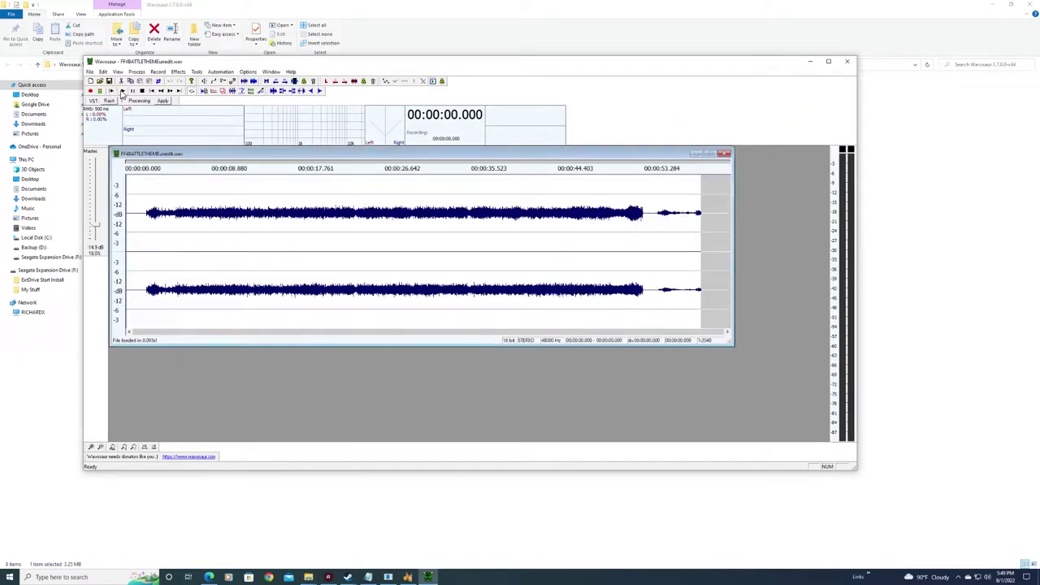
click(122, 93)
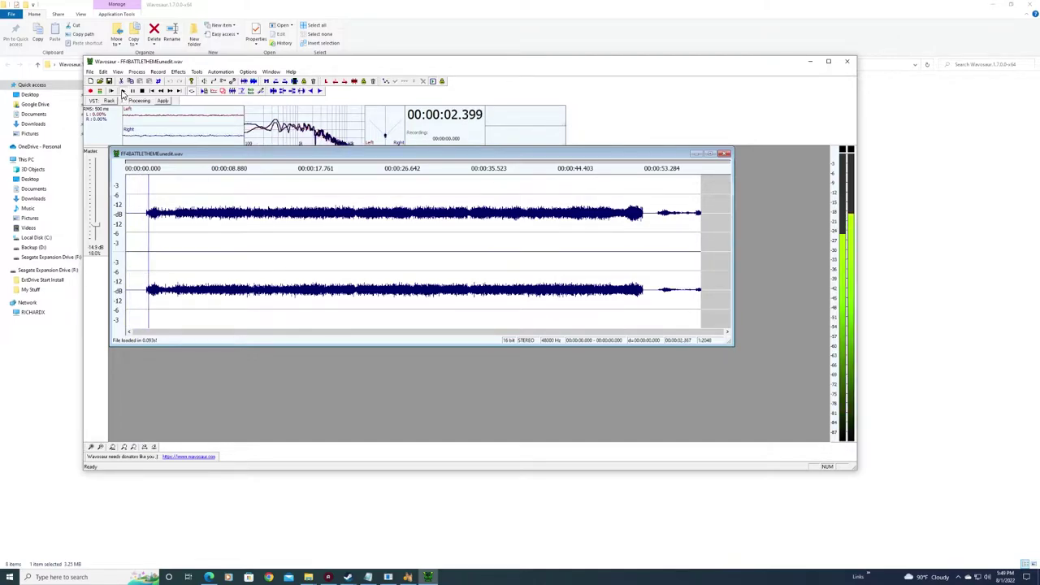
click(142, 91)
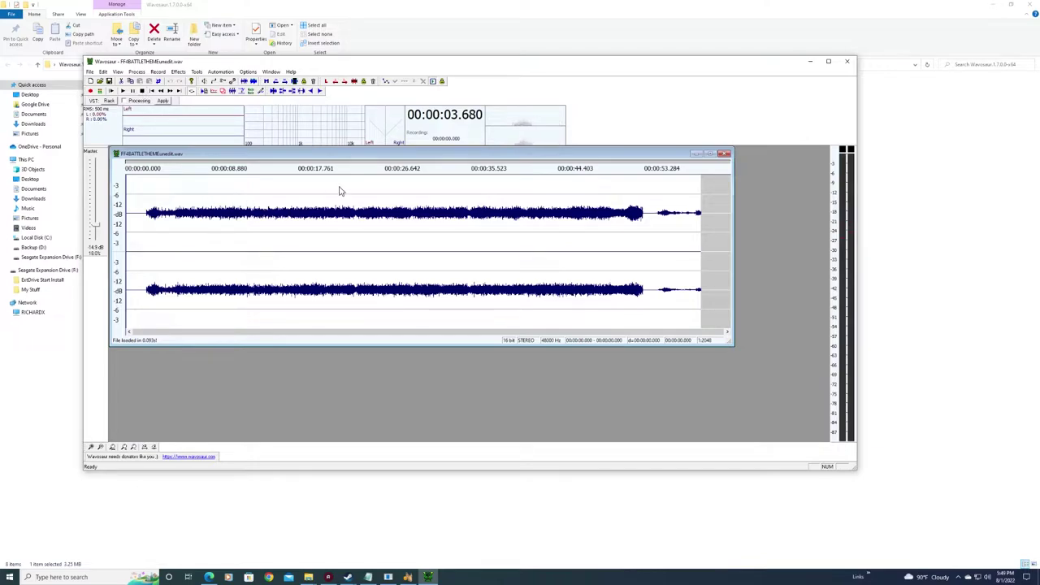
click(725, 153)
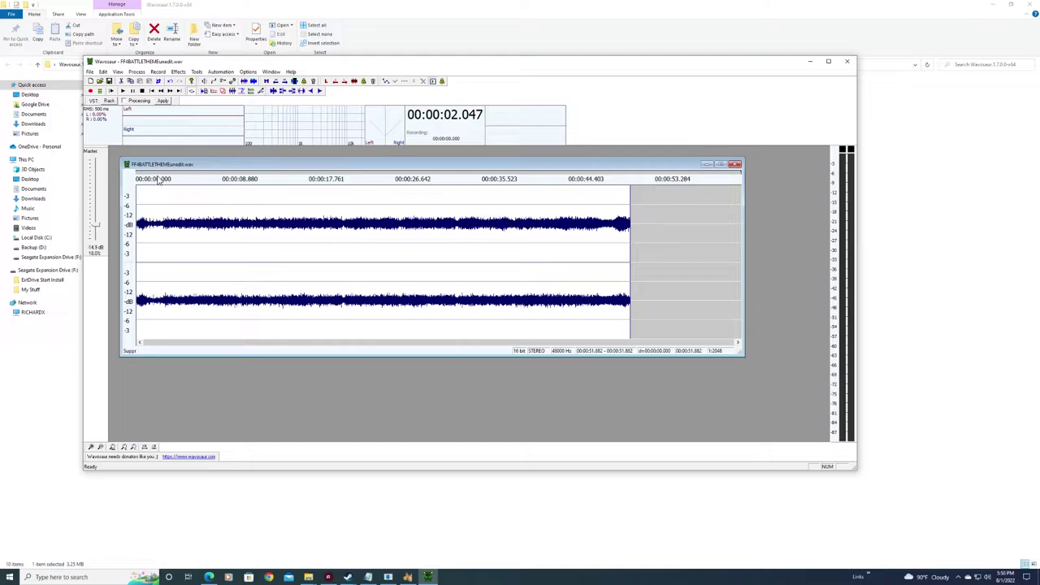
click(122, 91)
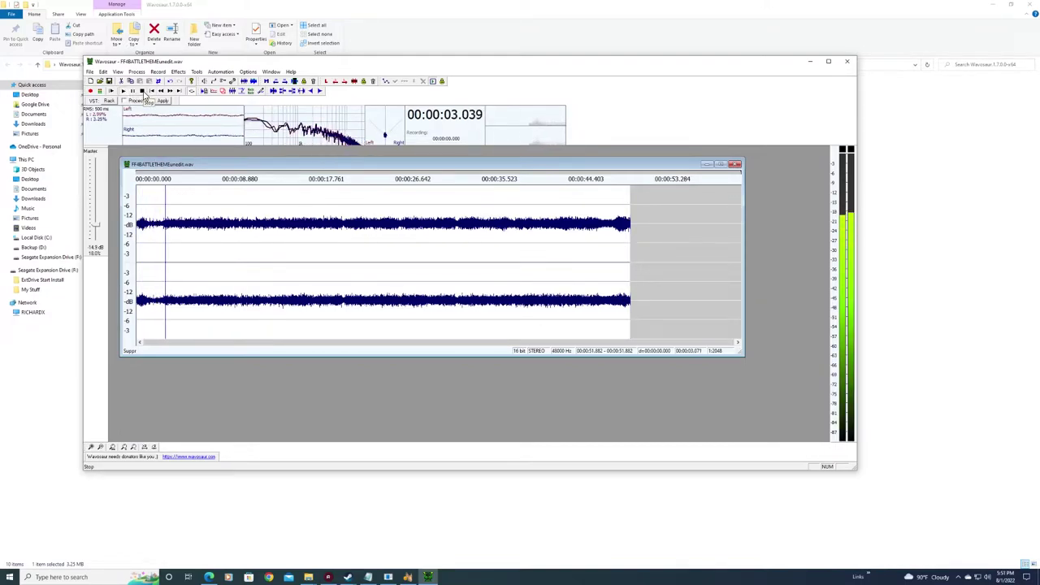
click(143, 92)
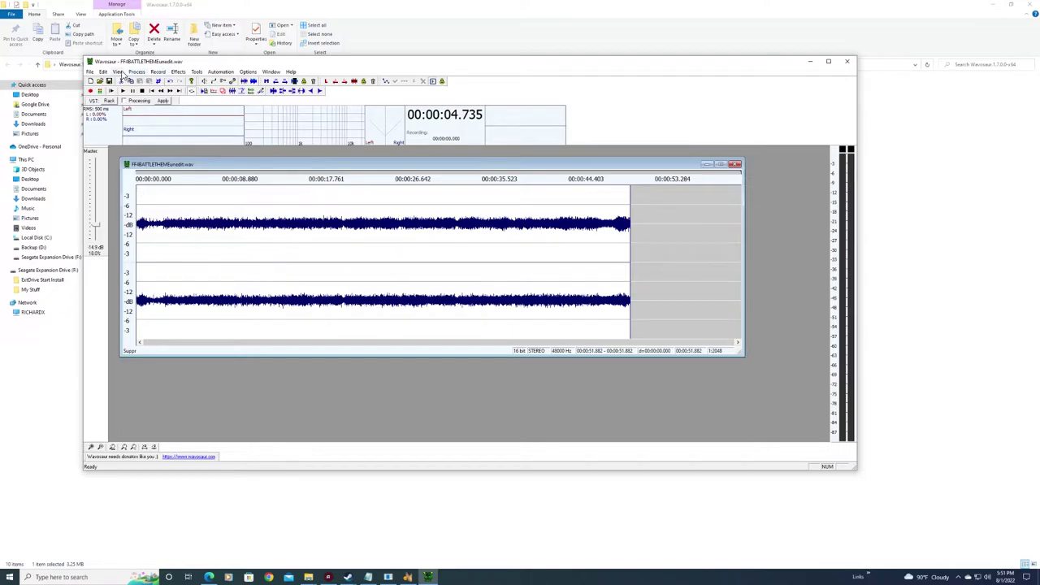
Step: Create loop start and end points via Tools > Loop, then shift the loop start slightly later
click(178, 73)
mouse_move(196, 73)
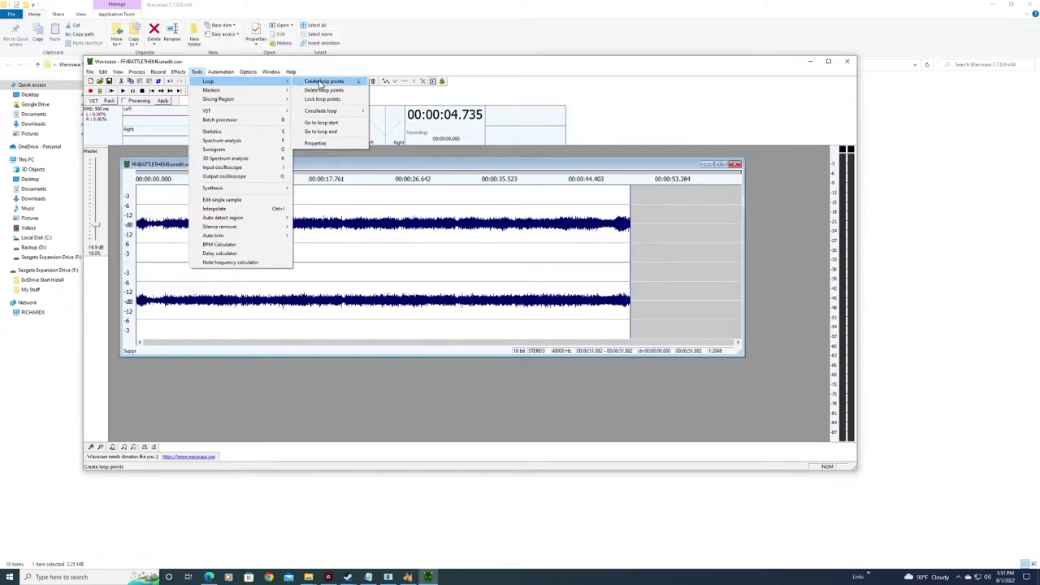
click(320, 82)
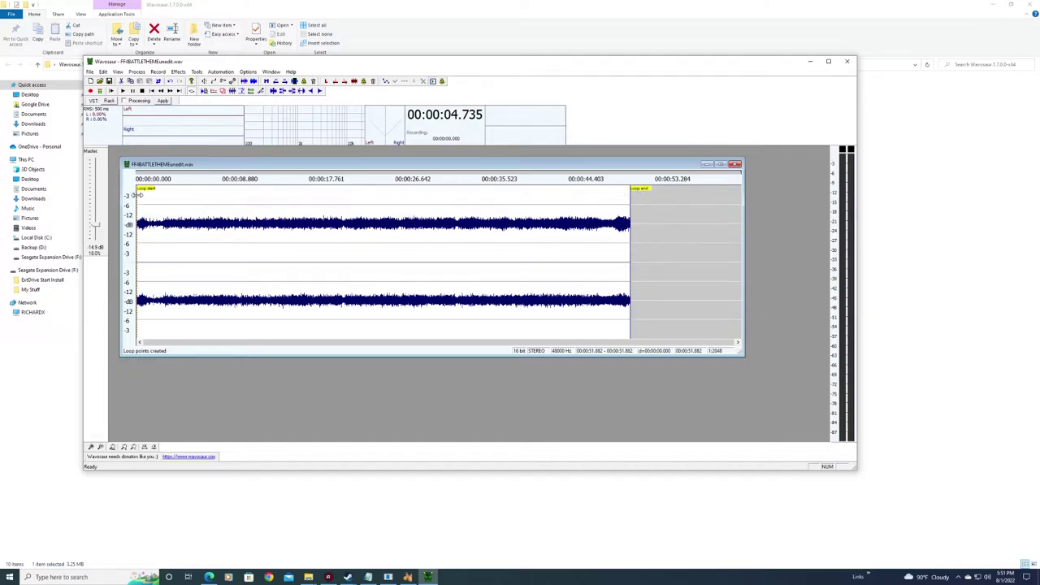
drag(138, 195, 141, 199)
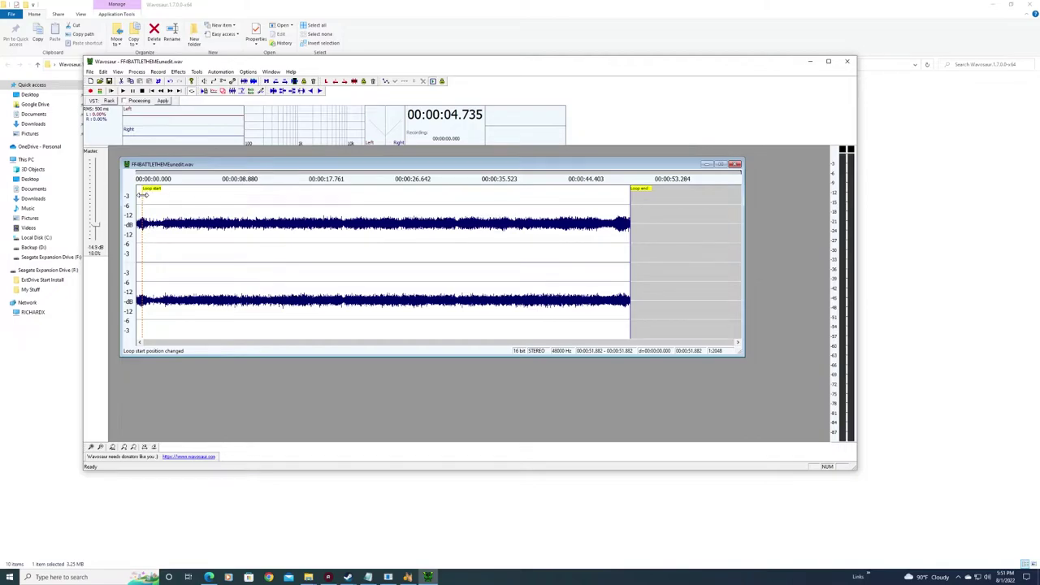
click(142, 197)
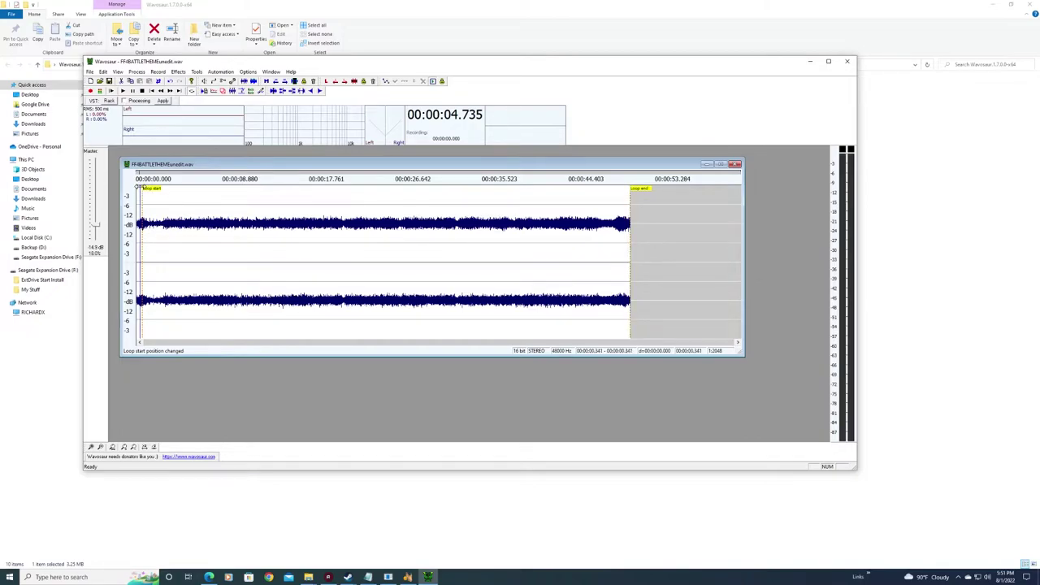
click(140, 174)
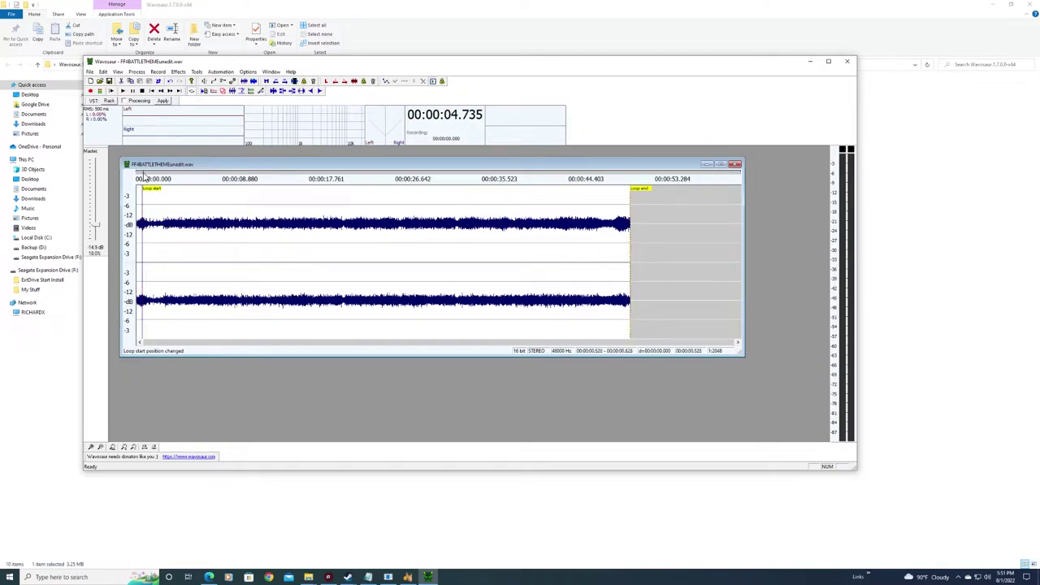
click(121, 91)
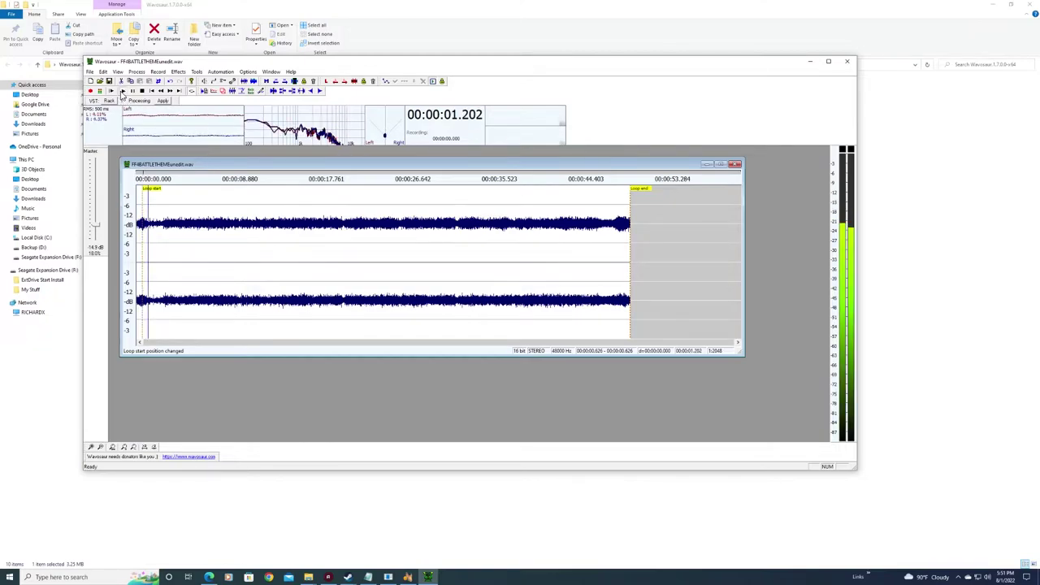
key(space)
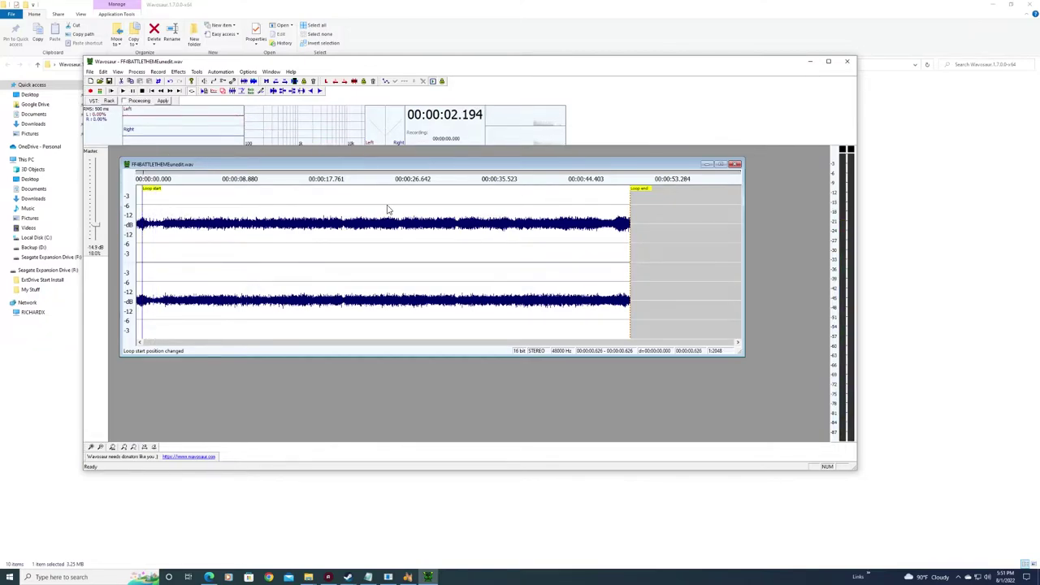
click(622, 196)
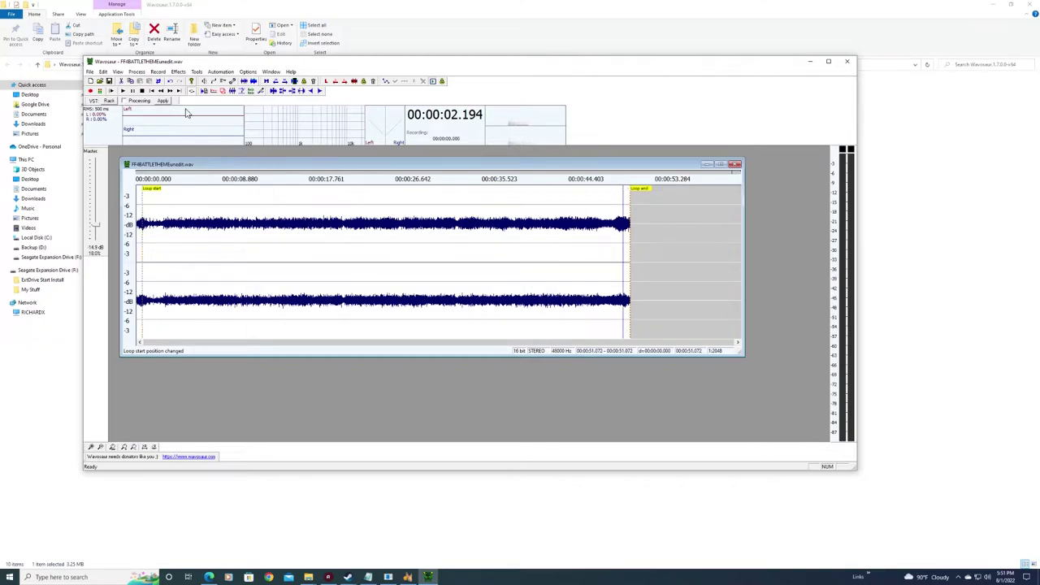
click(122, 91)
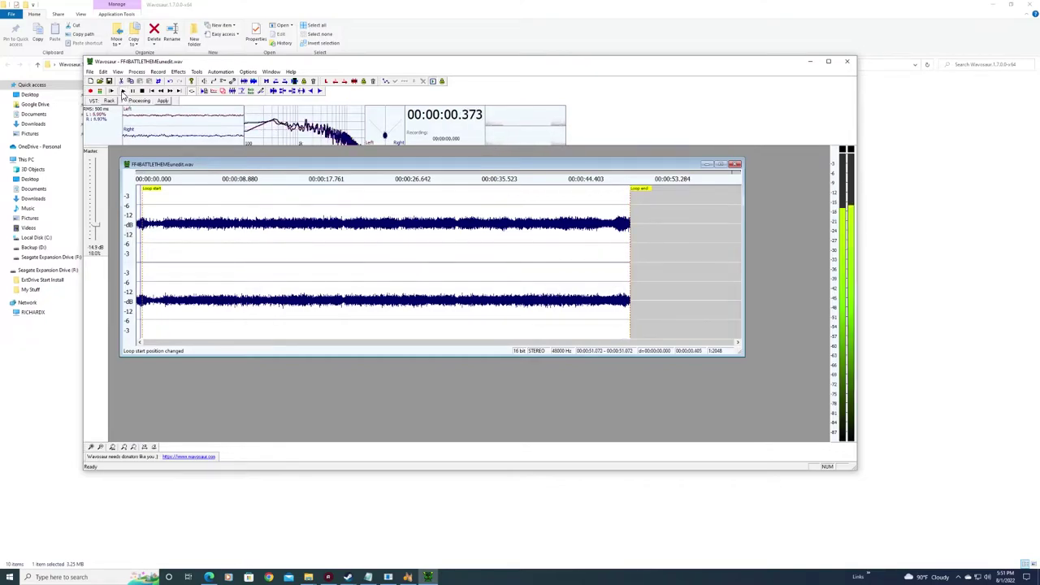
click(141, 91)
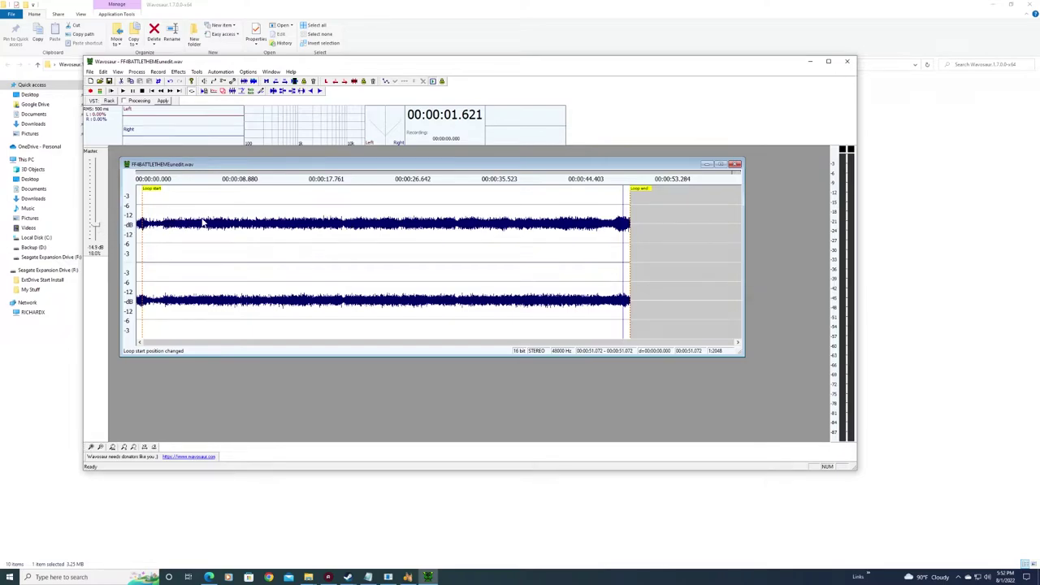
Step: Save the looped FF4 battle theme in Wavosaur as FF4BATTLETHEMEedit.wav in the BGM folder
key(ctrl+s)
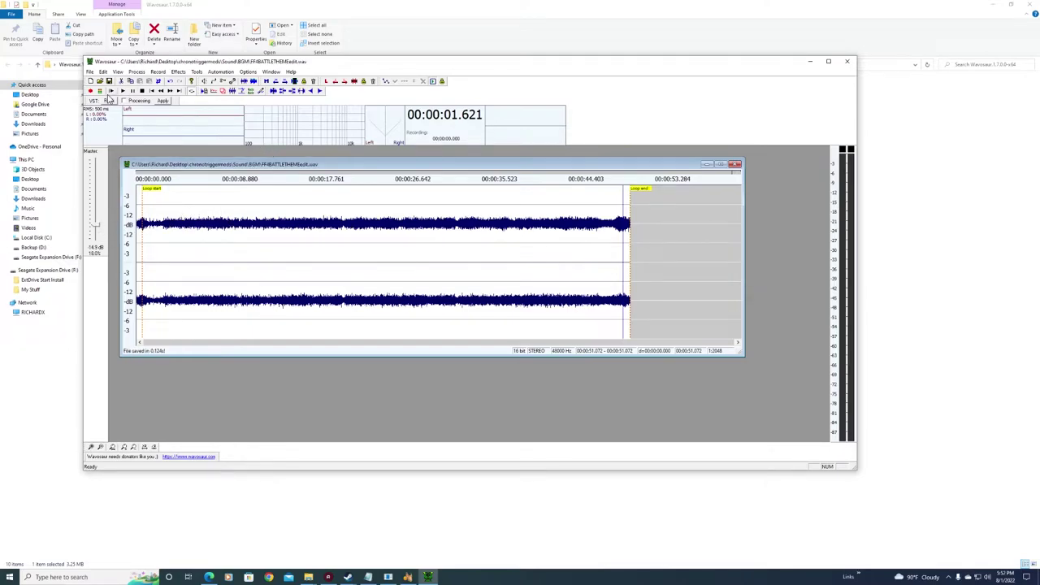
click(90, 72)
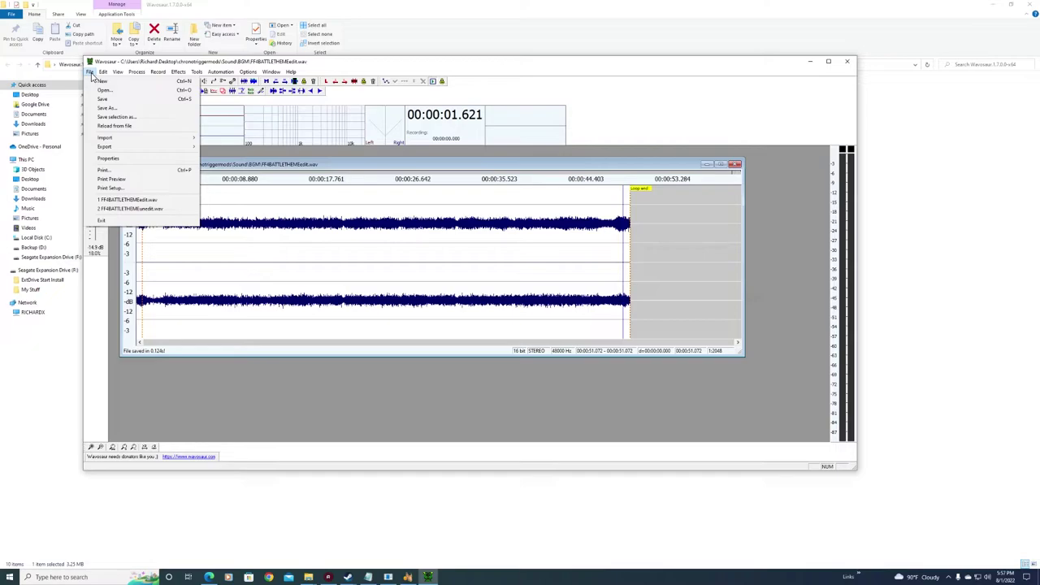
click(124, 114)
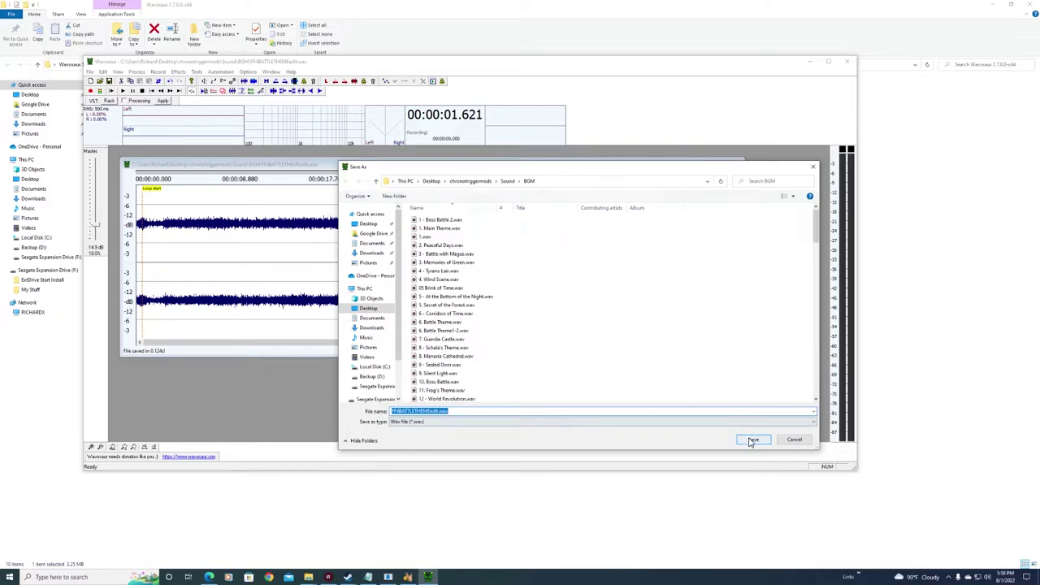
click(795, 440)
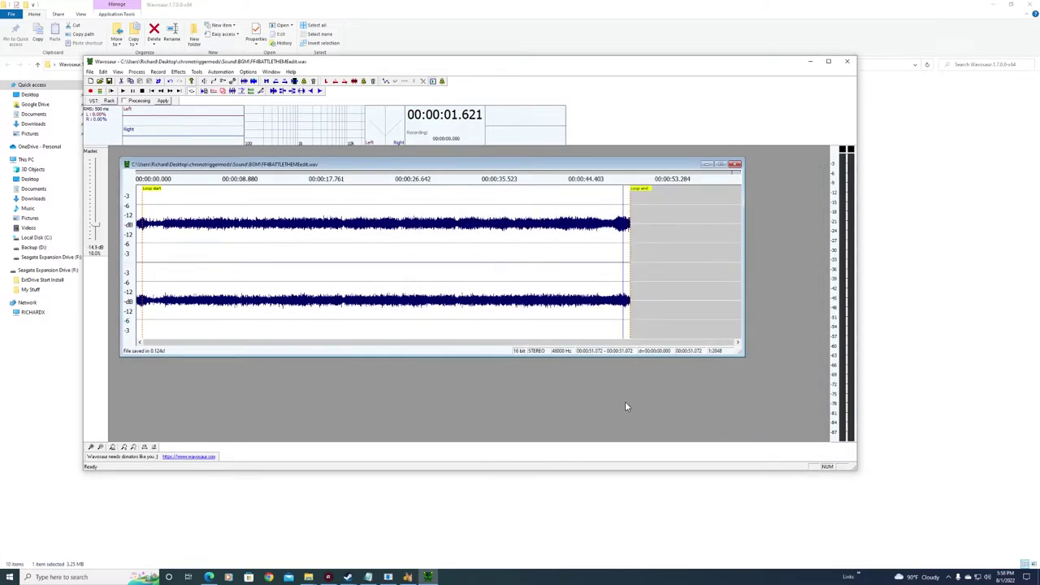
click(309, 576)
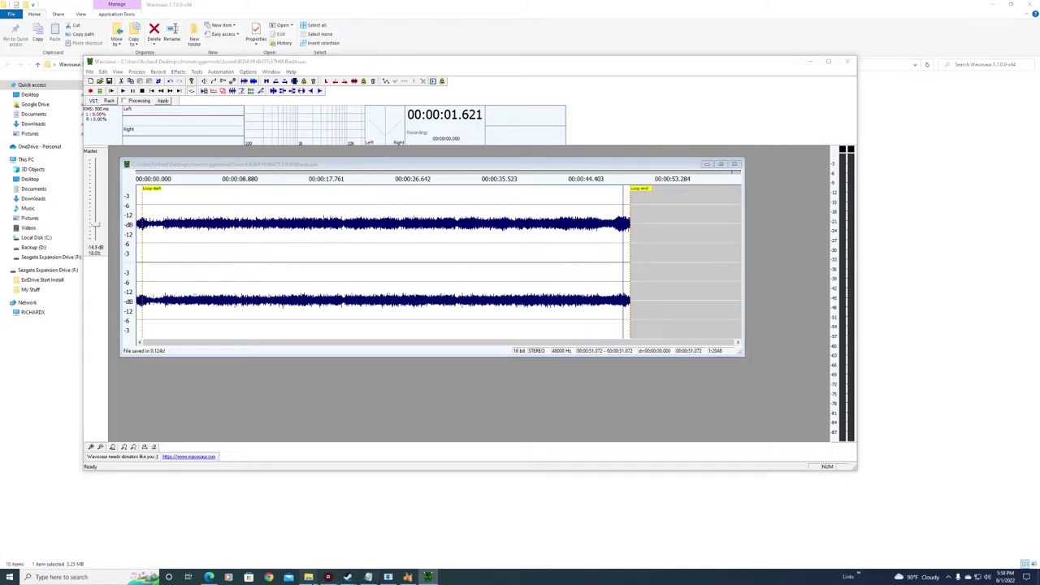
Step: Preview FF4BATTLETHEMEedit.wav from the BGM folder in Groove Music, then close the player
click(418, 555)
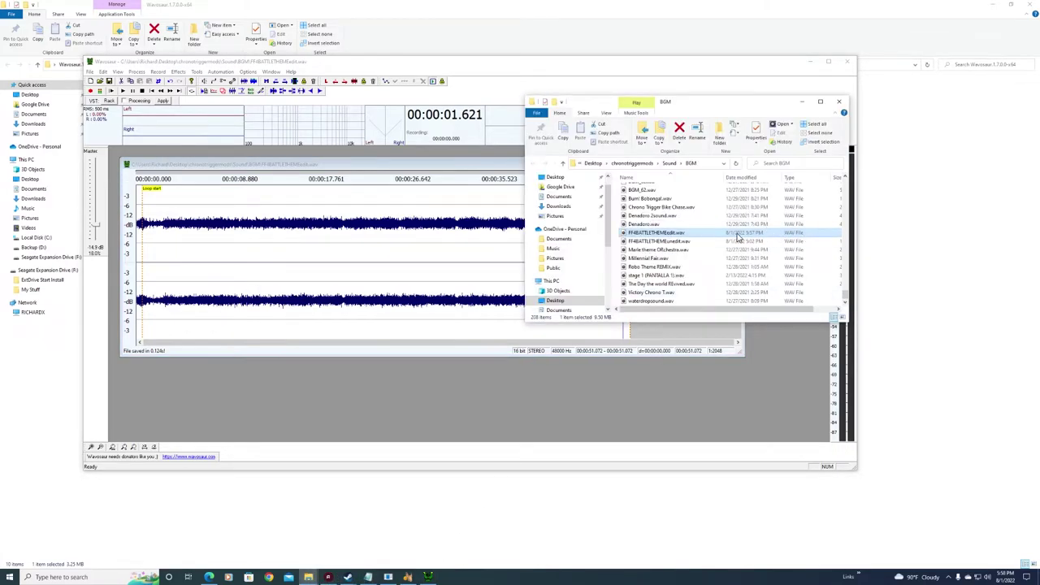
double_click(669, 233)
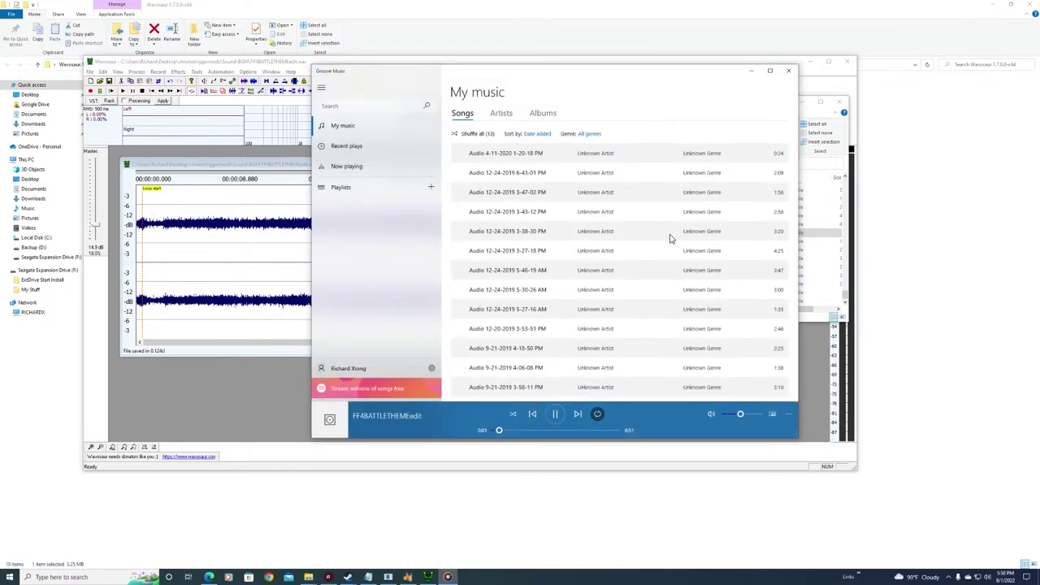
click(787, 71)
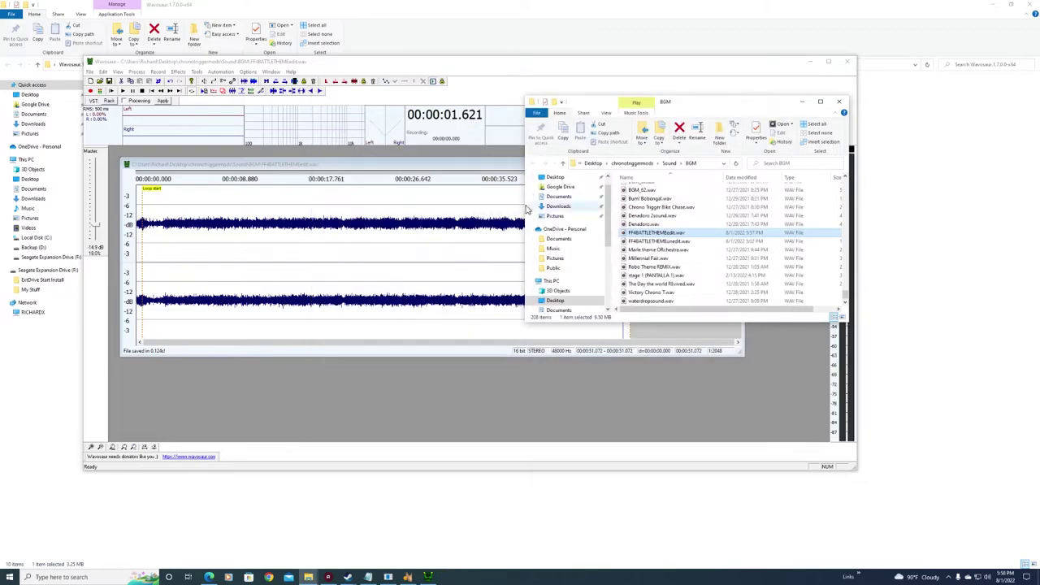
Step: Replace the BGM_45 track in Sounds of Ivalice with FF4BATTLETHEMEedit.wav
click(431, 578)
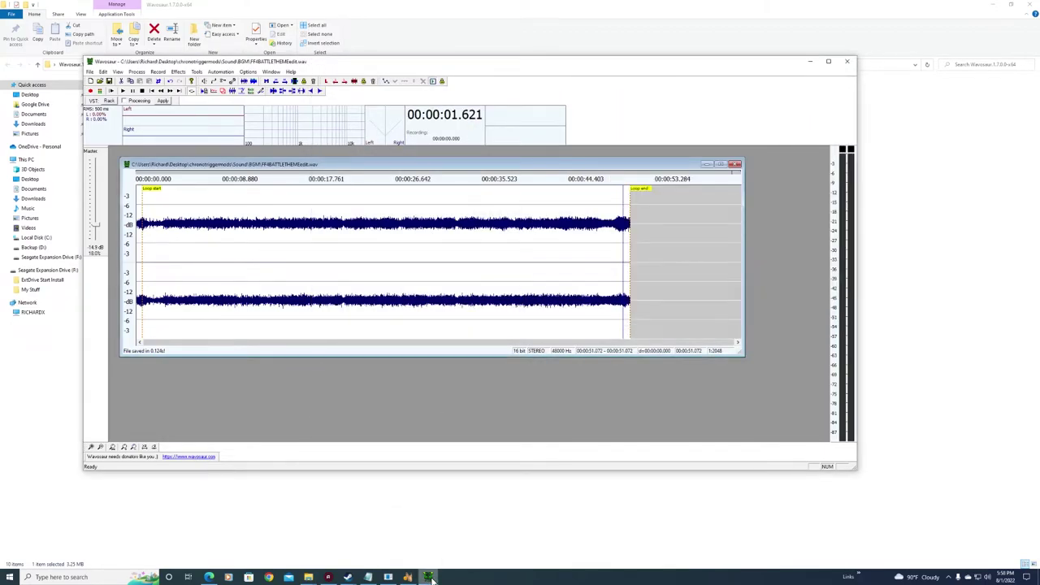
click(407, 577)
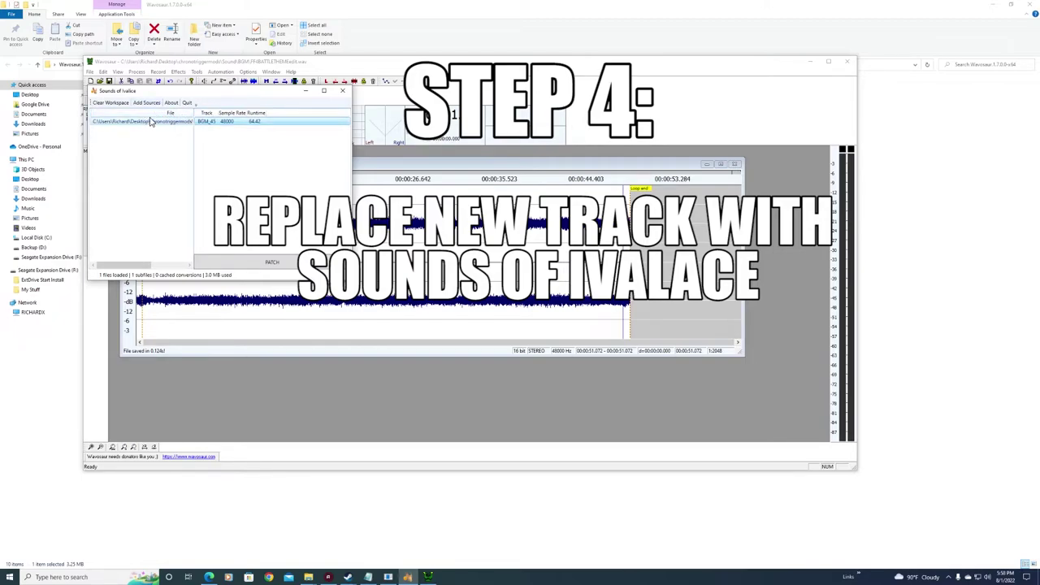
right_click(215, 126)
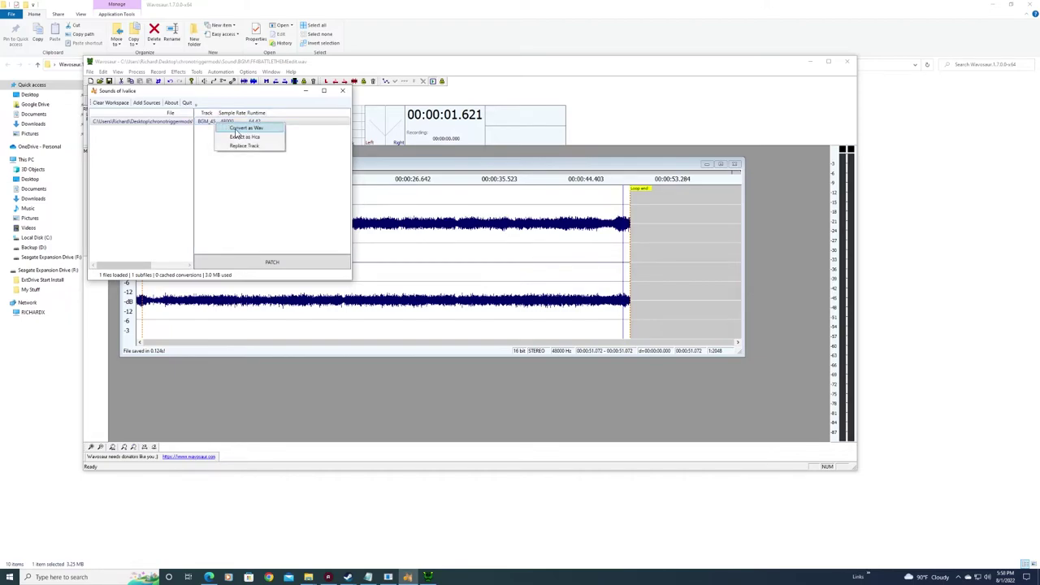
click(244, 147)
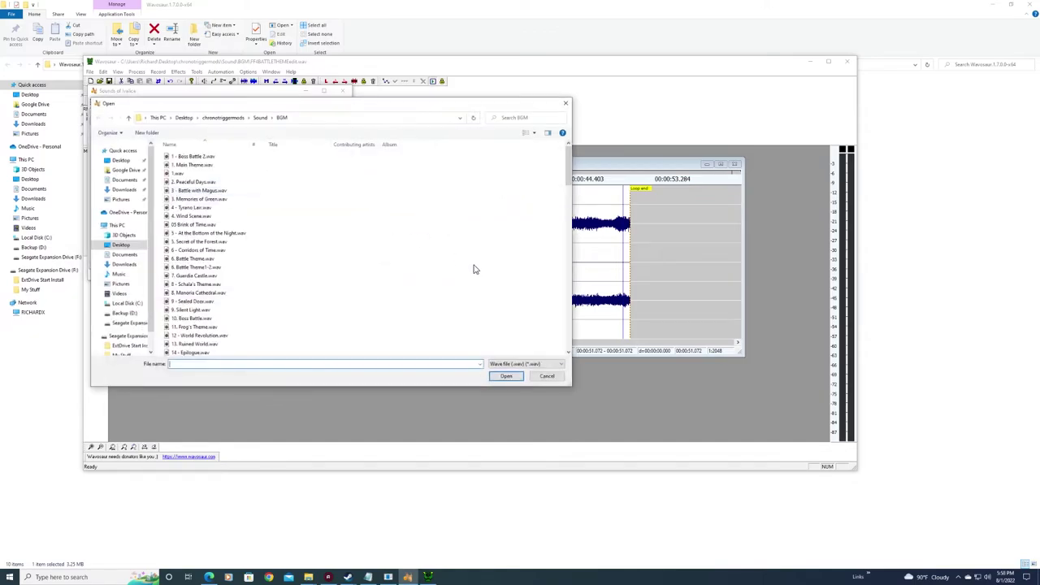
scroll(461, 269, down, 15)
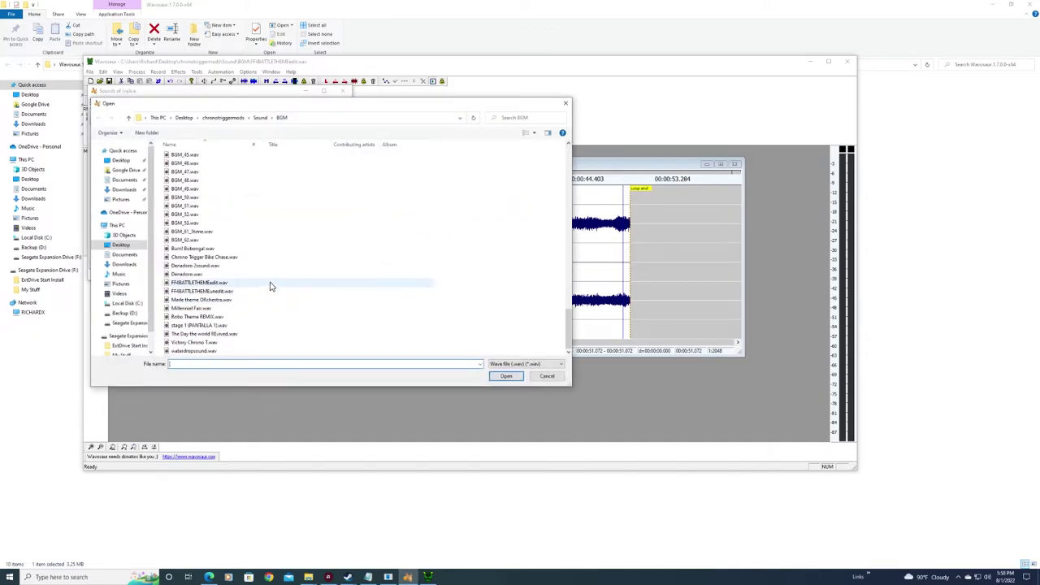
click(220, 283)
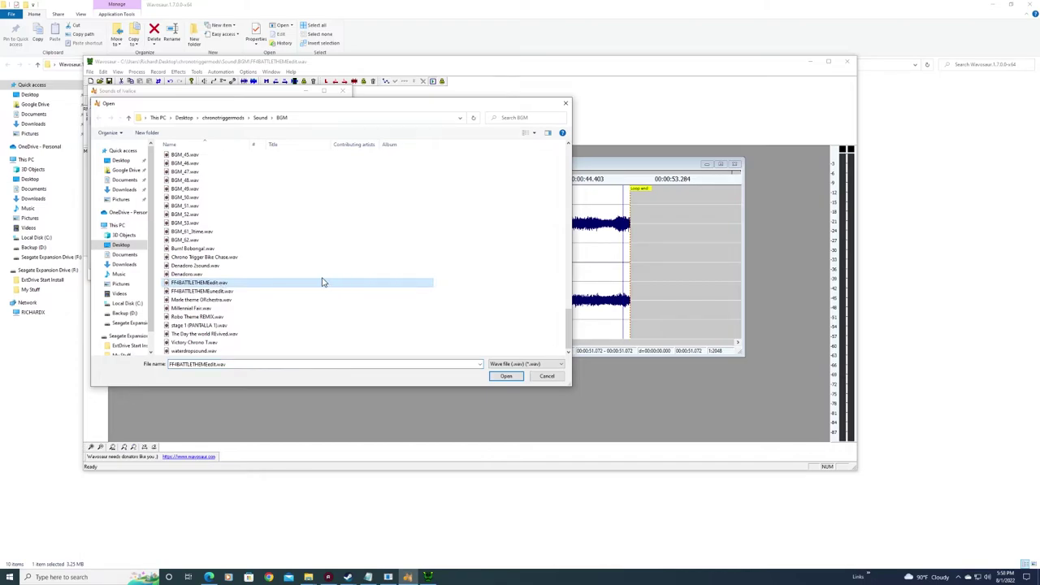
click(512, 379)
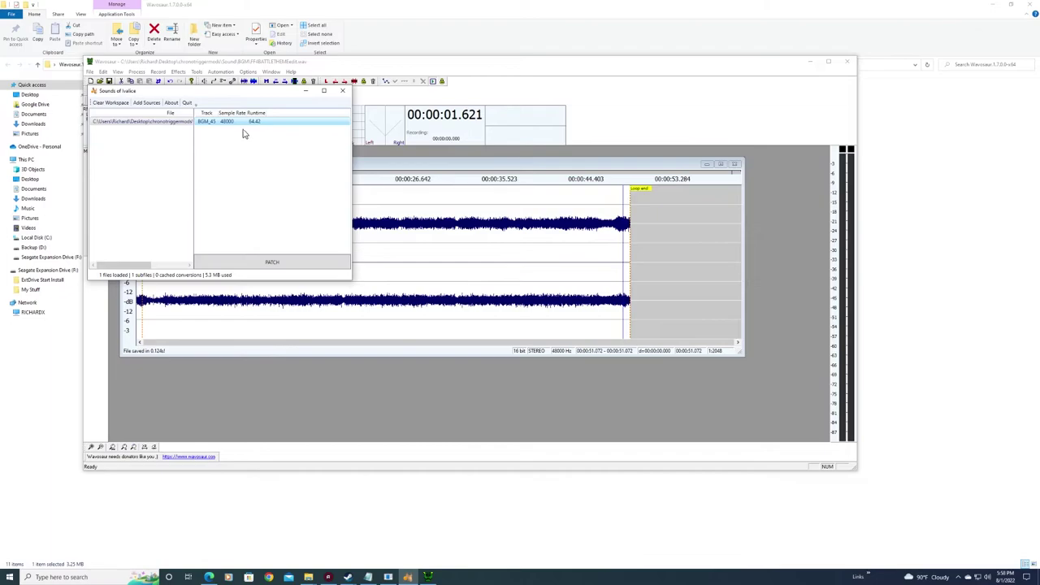
Step: Patch the track and save BGM_45.sab in chronotriggermods instead of its Sound subfolder
click(277, 264)
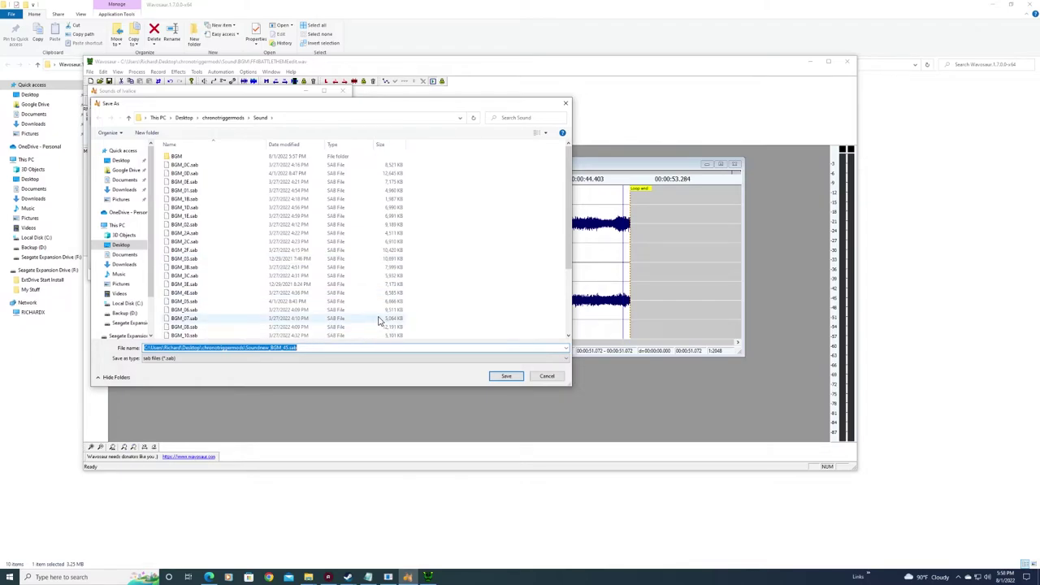
click(272, 349)
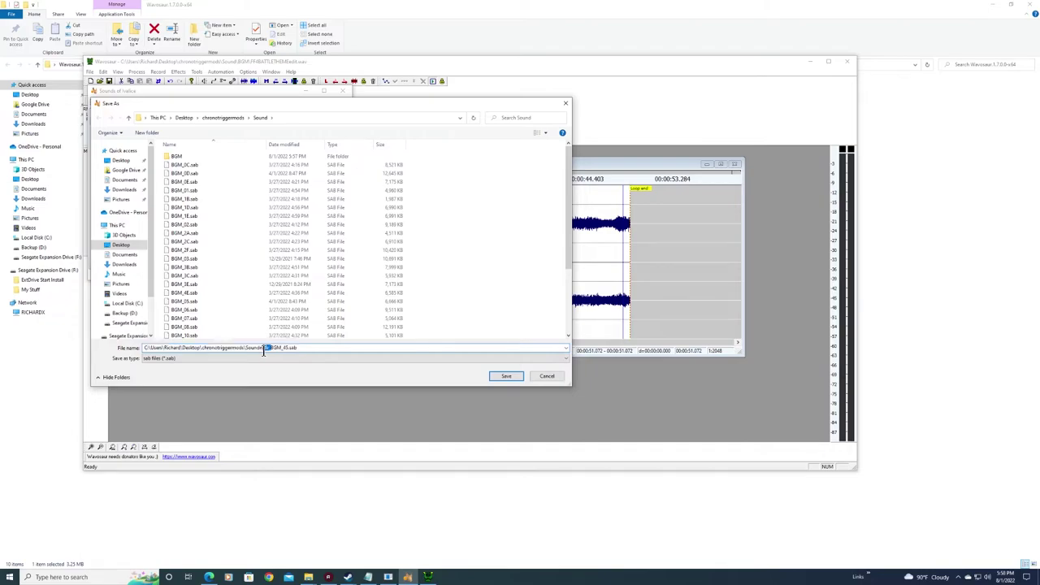
drag(263, 351, 254, 351)
key(BackSpace)
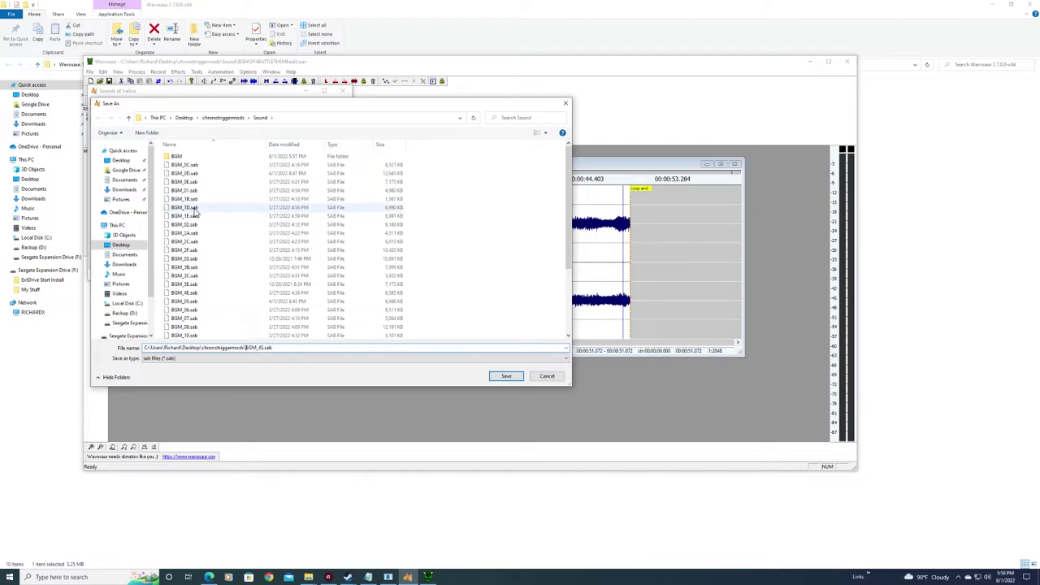
click(222, 117)
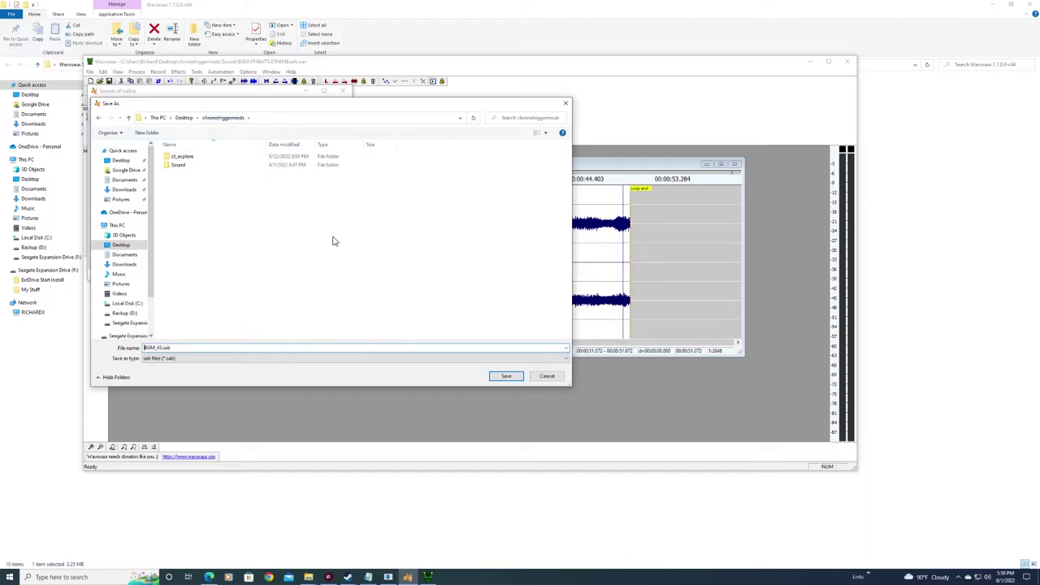
click(499, 377)
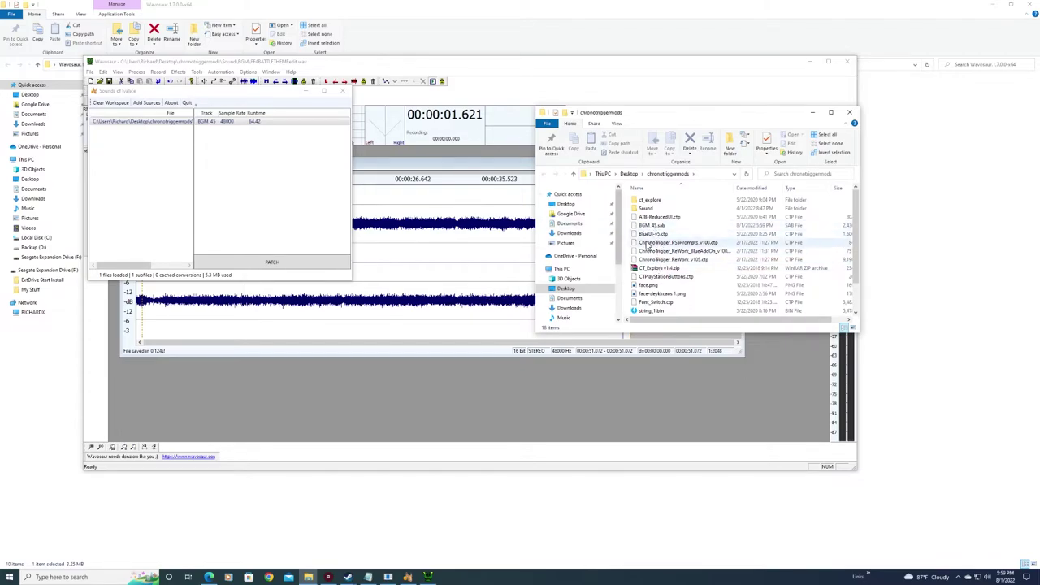
double_click(658, 209)
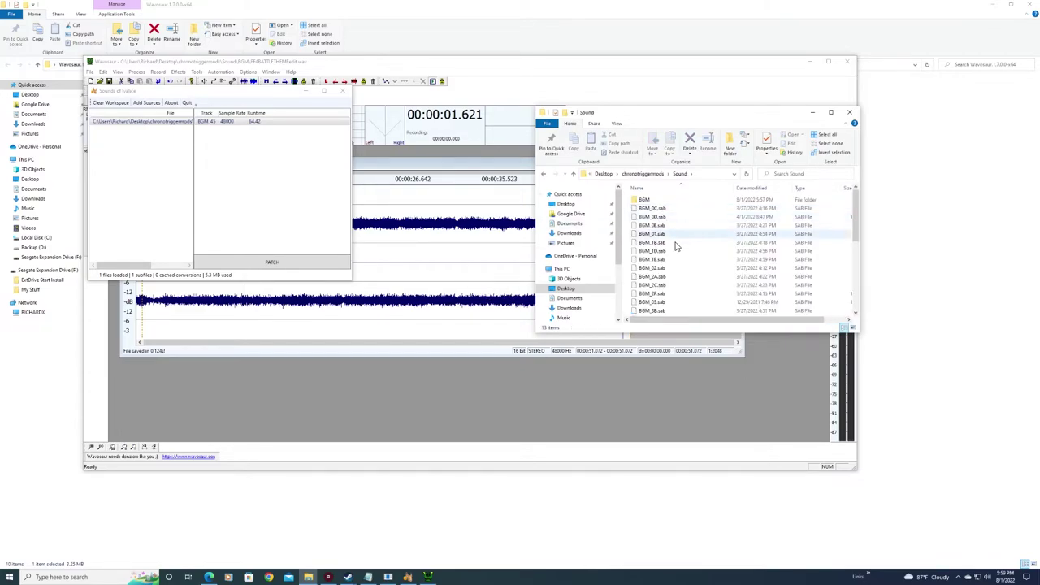
scroll(674, 284, up, 6)
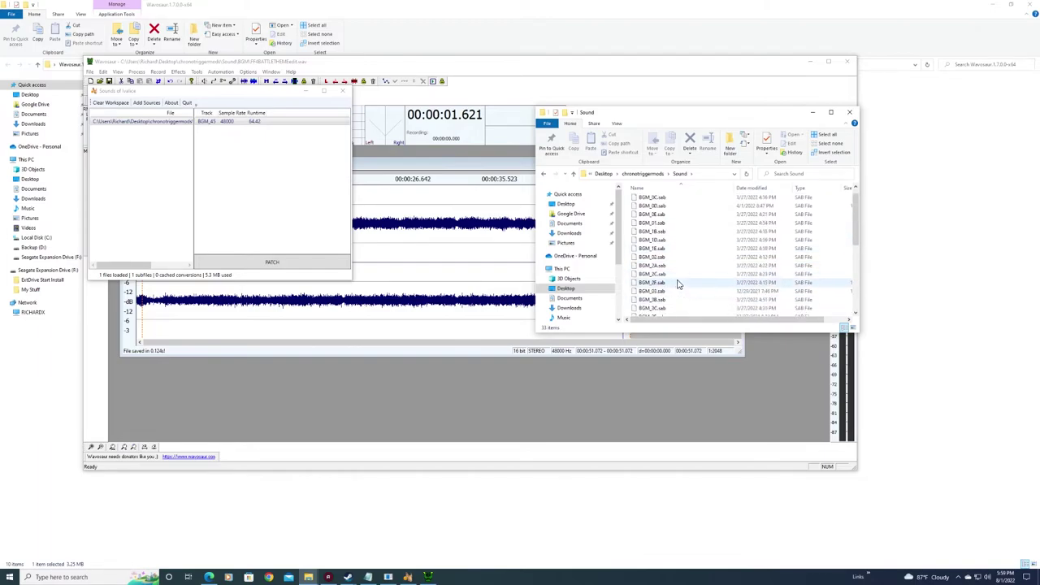
click(648, 174)
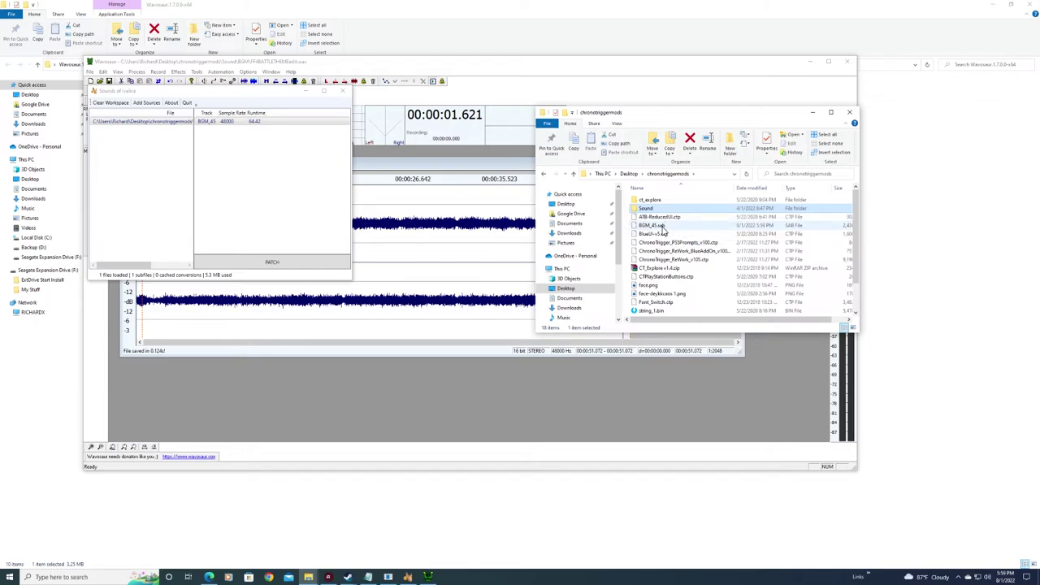
click(660, 225)
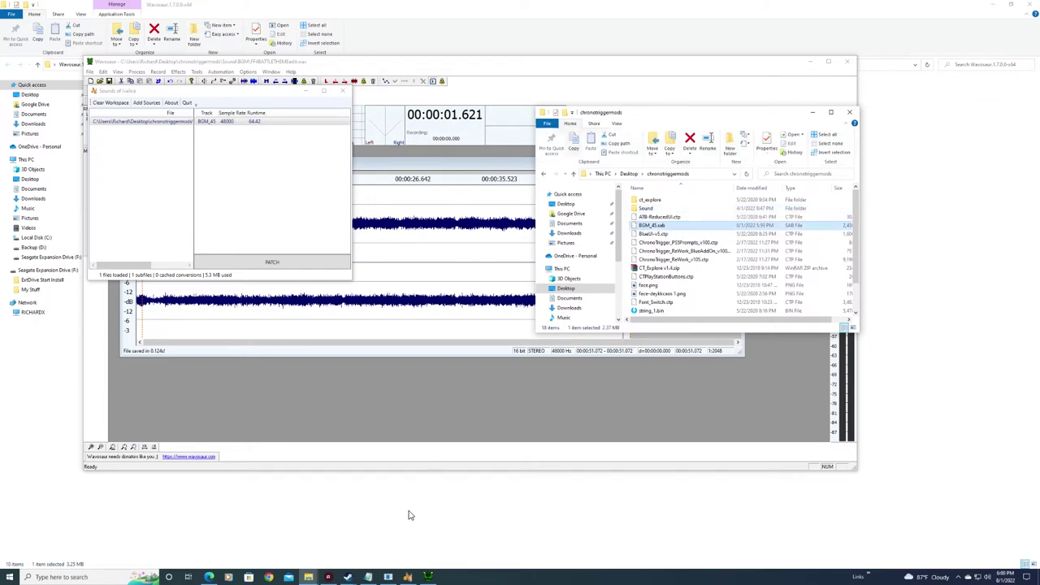
Step: Find and select the Sound/BGM/BGM_45.sab entry in CTExplore's resources.bin list
click(387, 577)
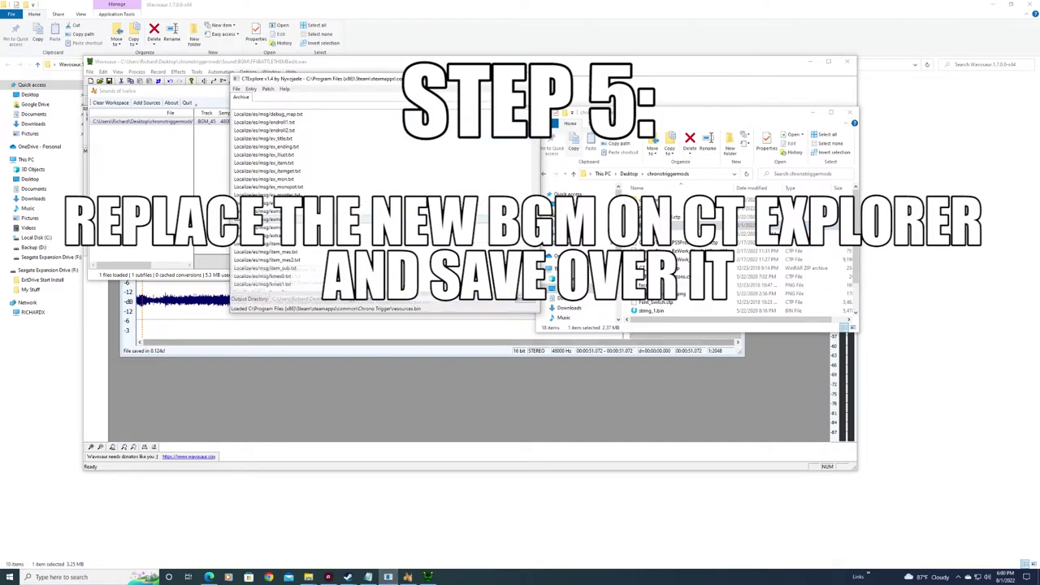
scroll(277, 195, up, 15)
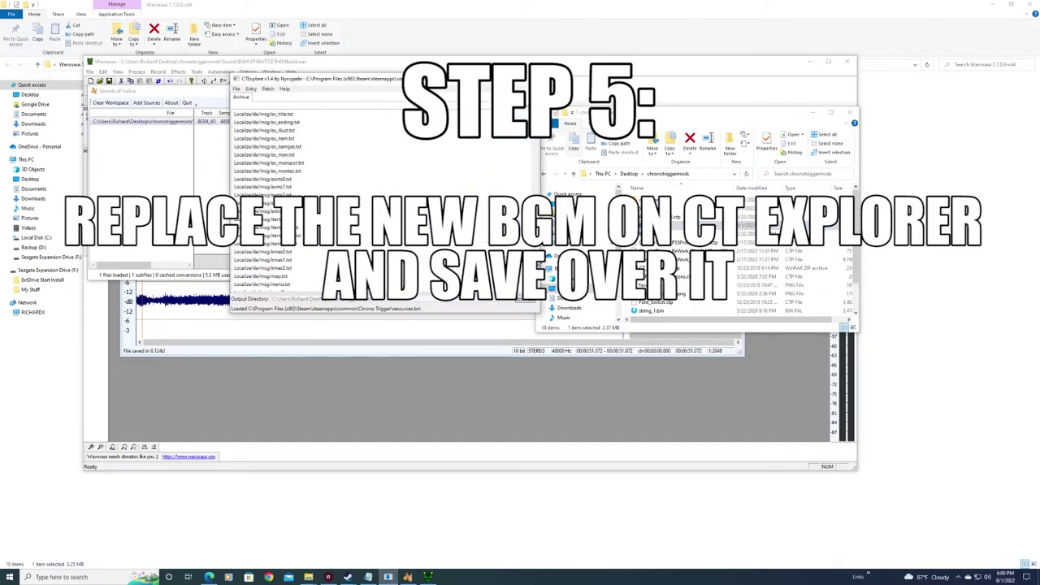
scroll(532, 203, up, 10)
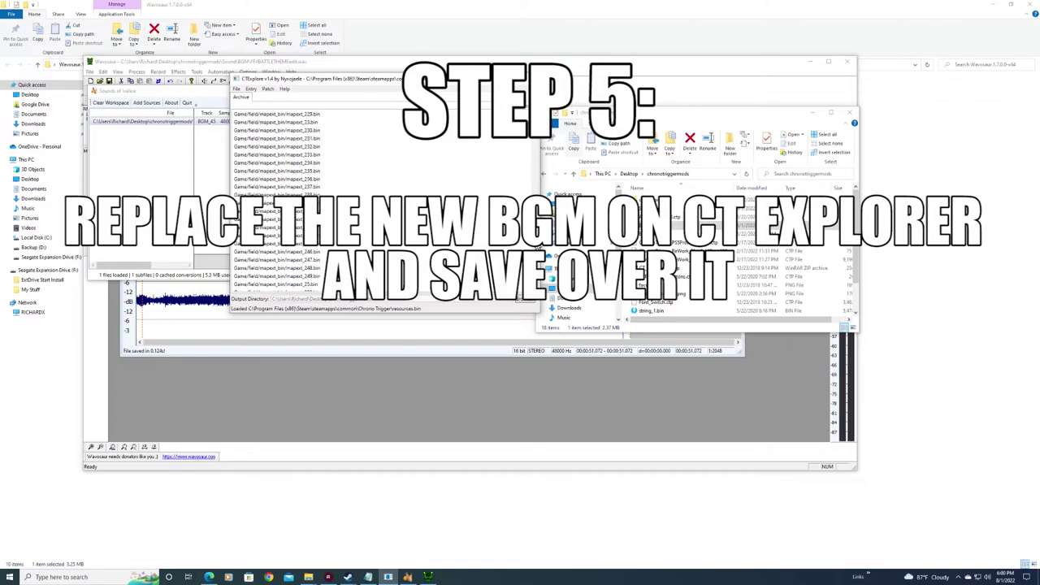
drag(537, 188, 536, 283)
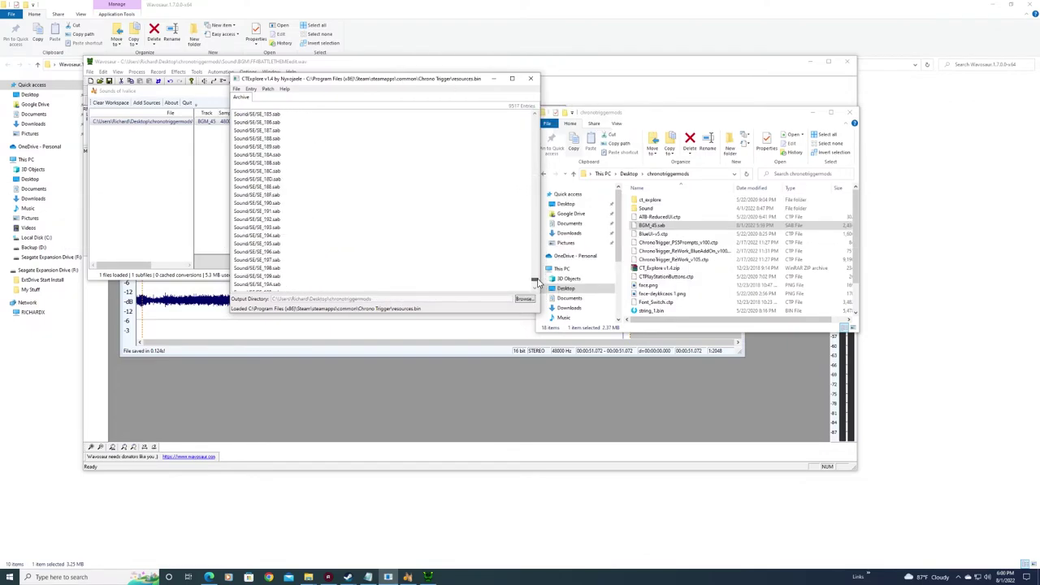
scroll(447, 206, up, 15)
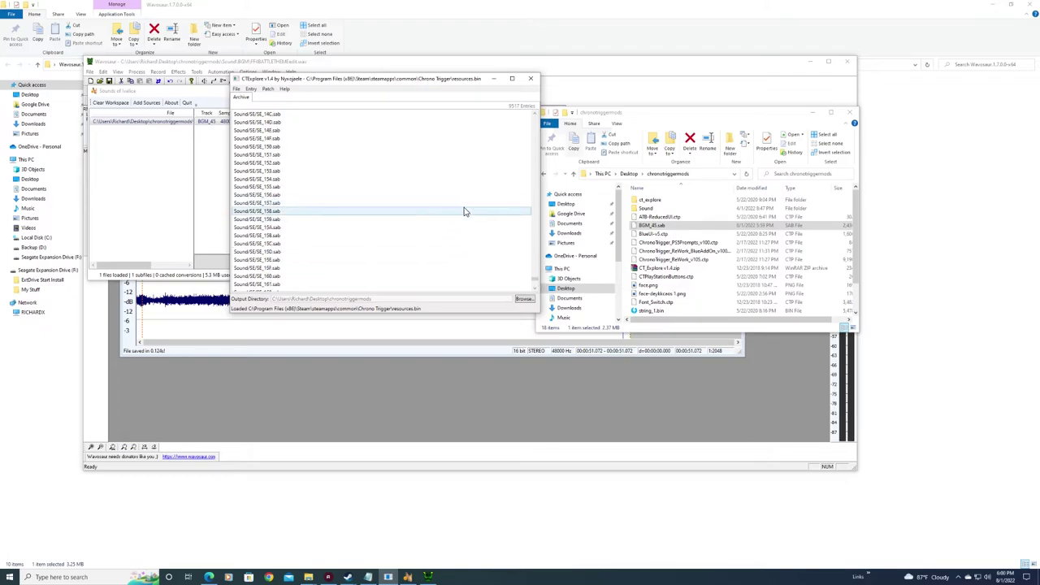
scroll(432, 213, up, 10)
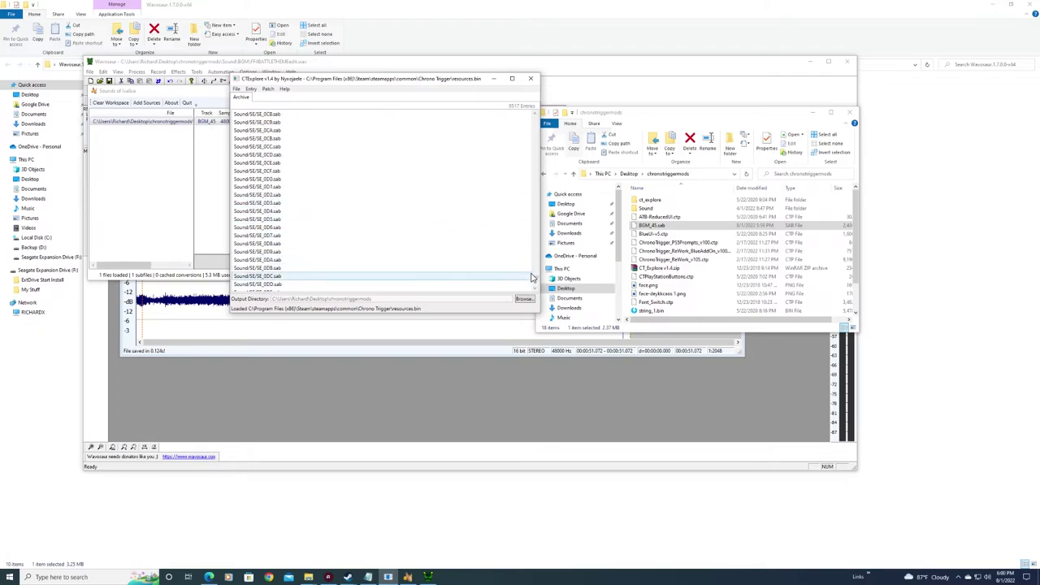
scroll(504, 264, up, 20)
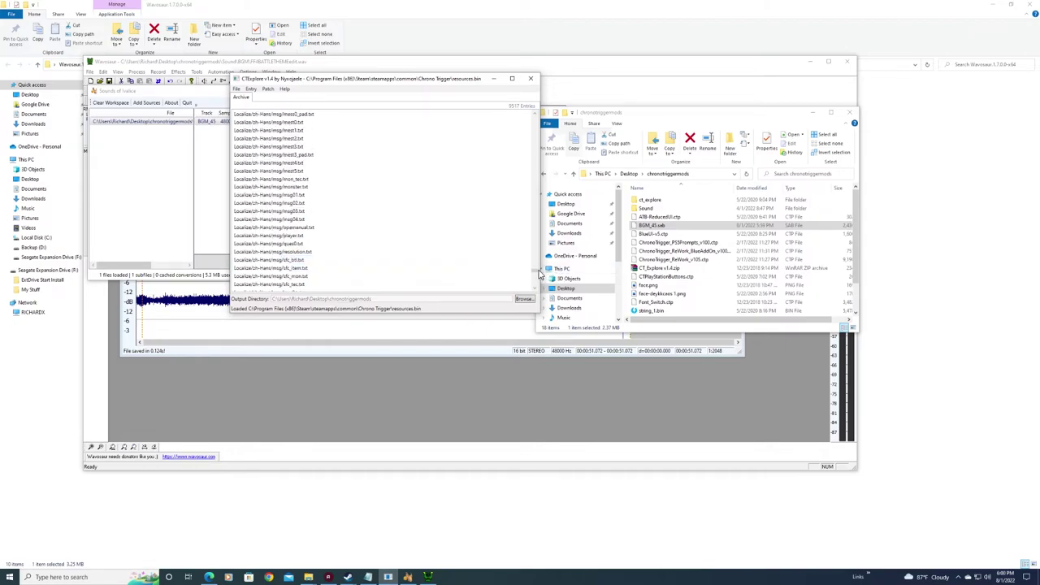
scroll(535, 274, down, 5)
scroll(535, 274, down, 10)
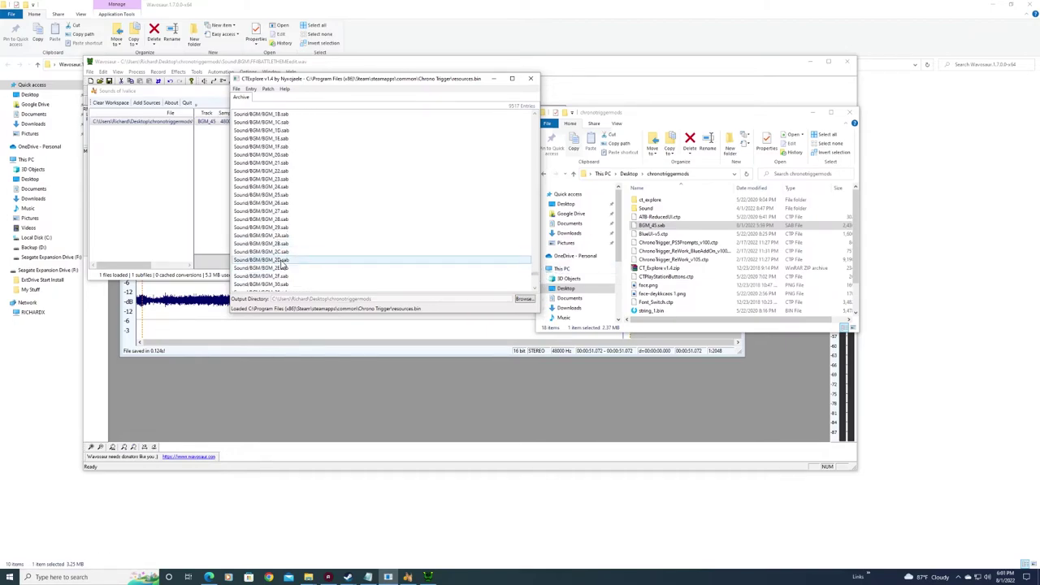
scroll(288, 259, down, 2)
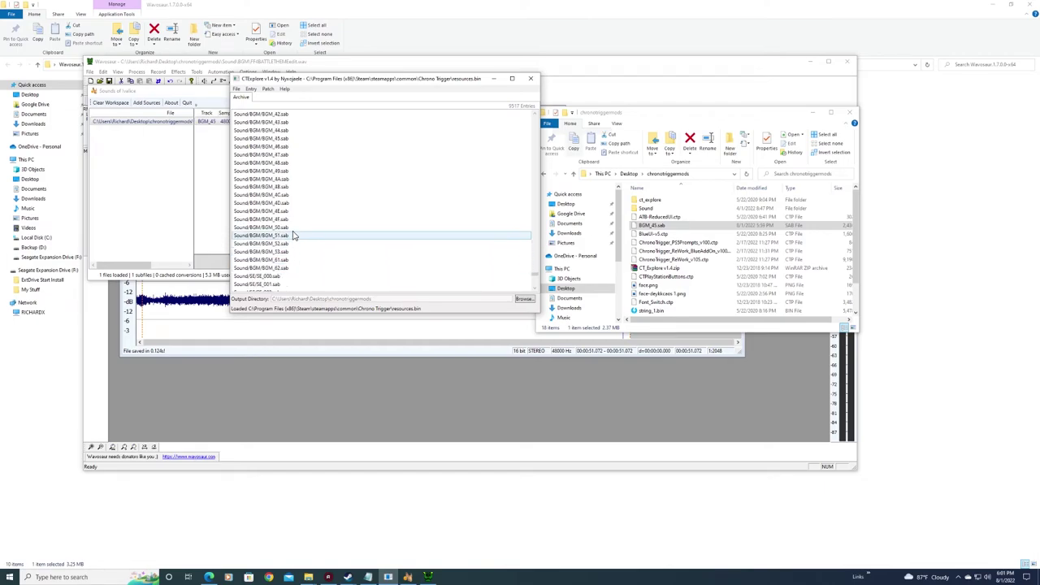
click(276, 142)
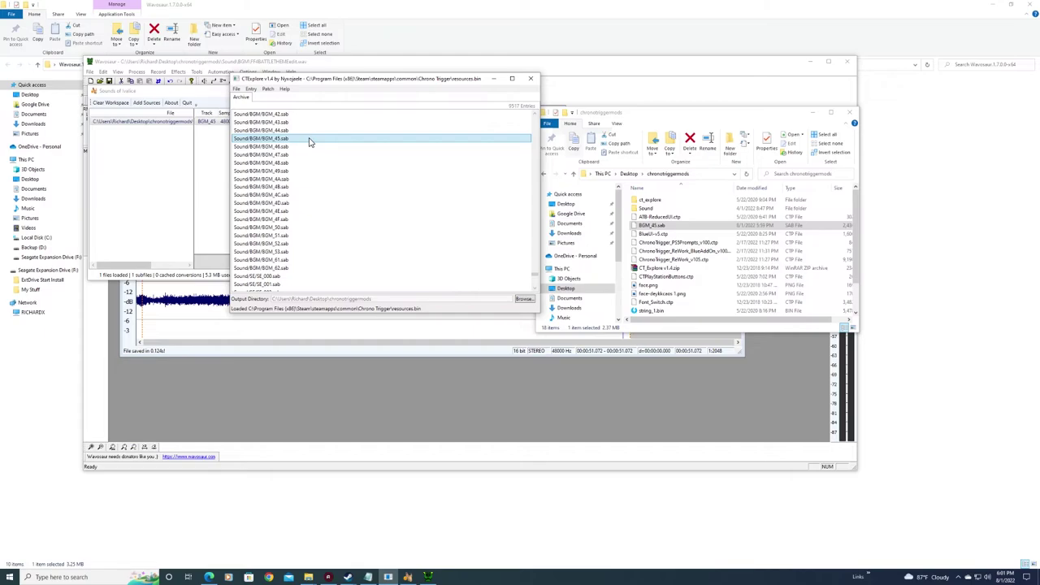
Step: Replace the archive's BGM_45.sab with the new BGM_45.sab from Desktop\chronotriggermods
right_click(308, 143)
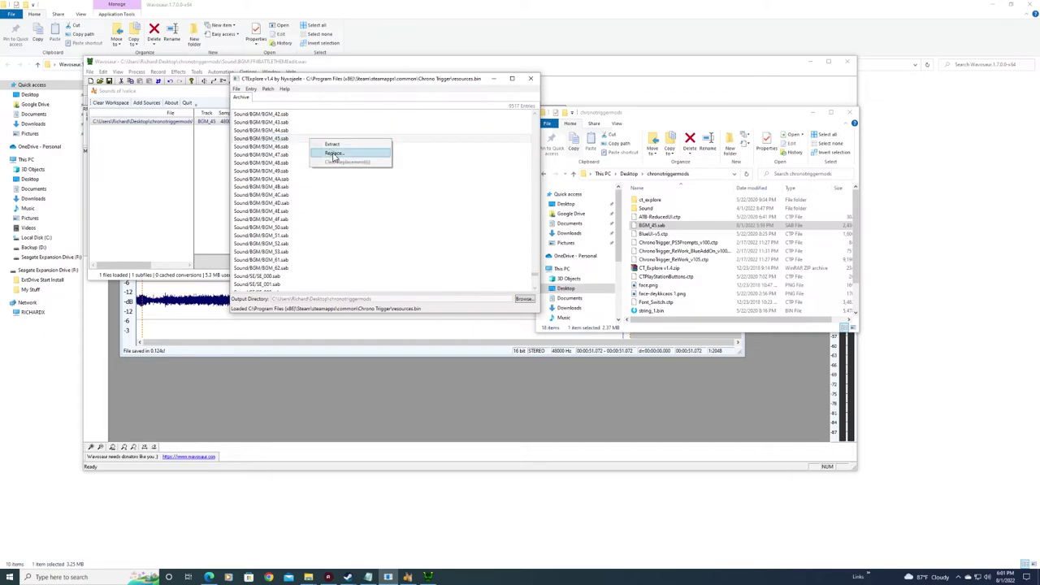
click(333, 155)
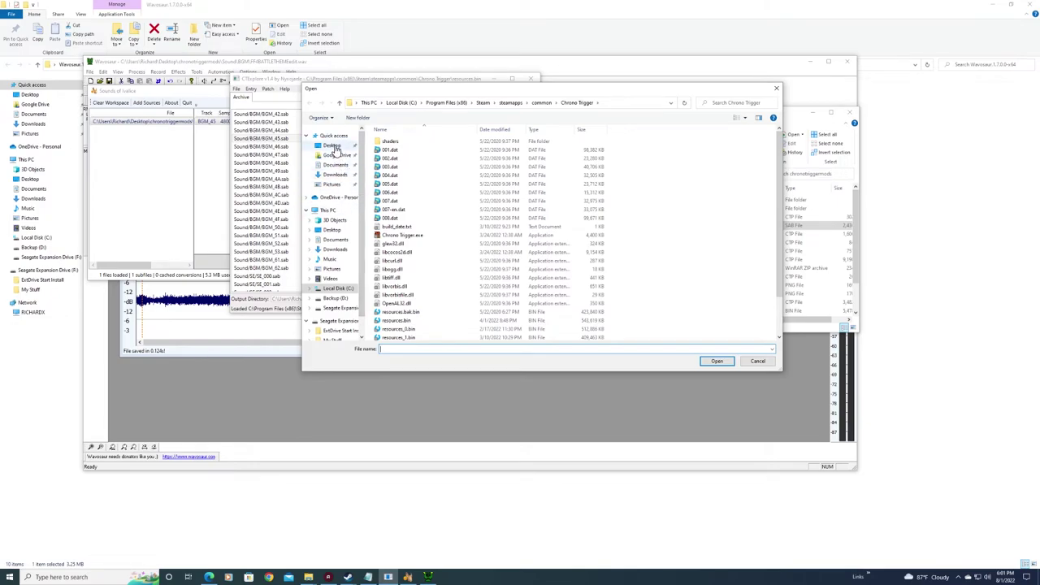
click(333, 146)
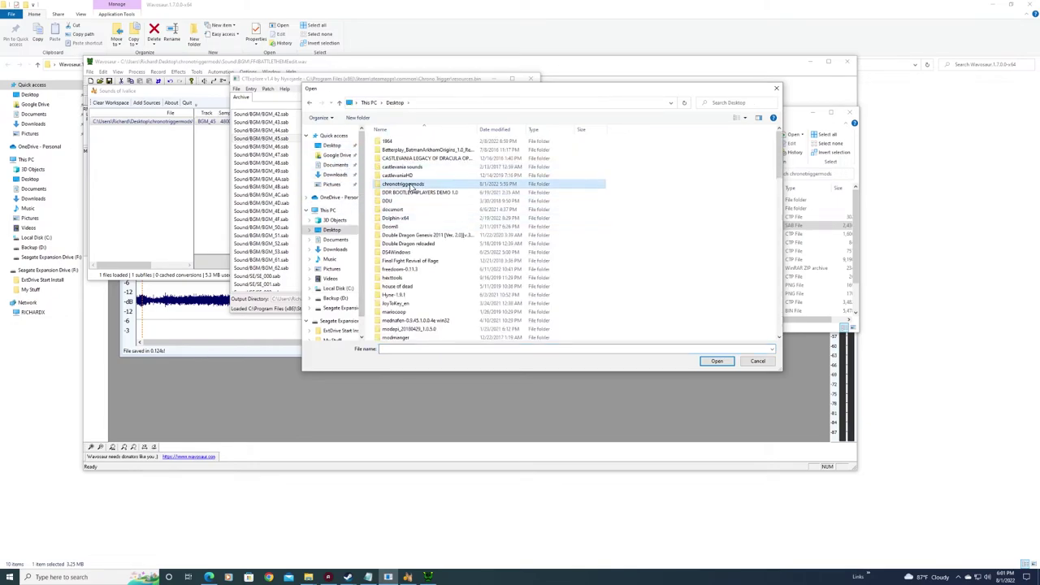
double_click(429, 185)
click(402, 166)
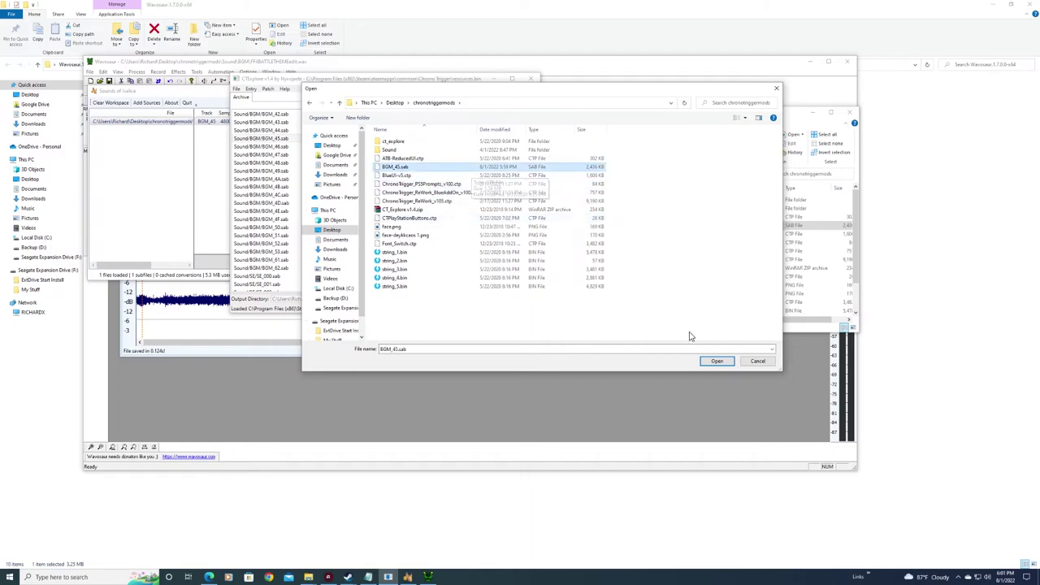
click(715, 362)
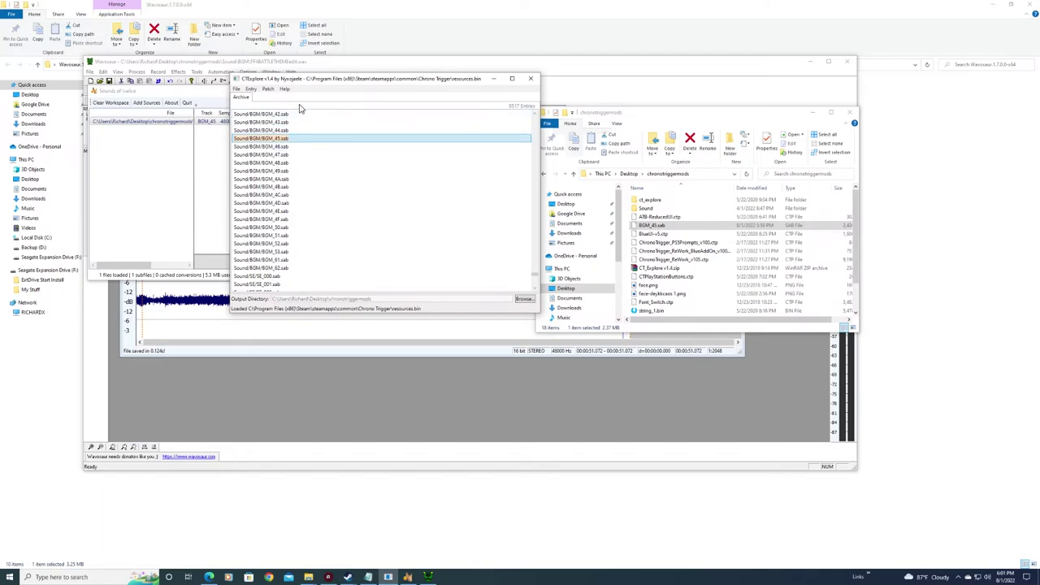
Step: Save the patched archive over resources.bin from CTExplore's File menu
click(238, 89)
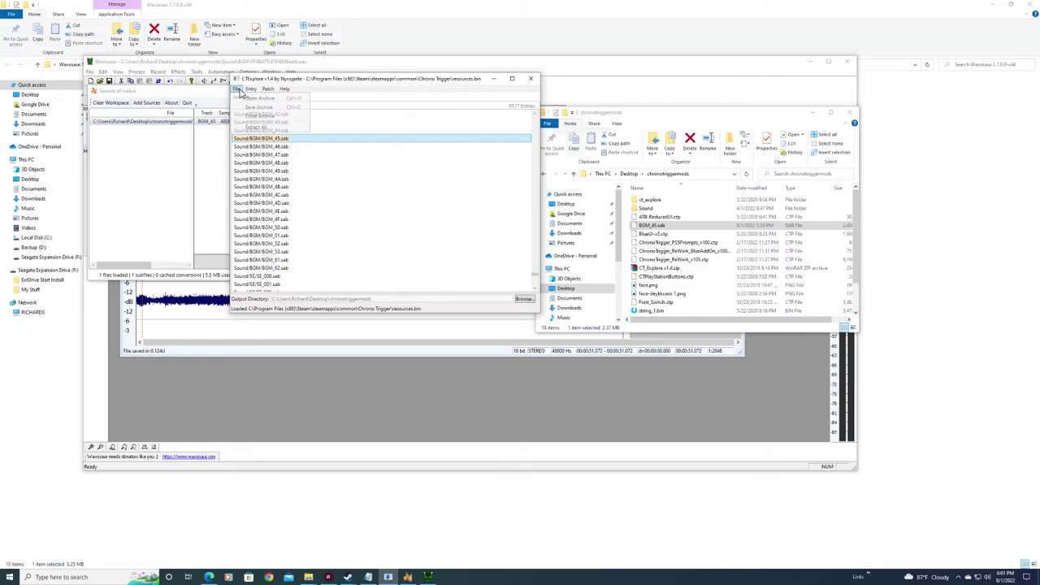
click(258, 107)
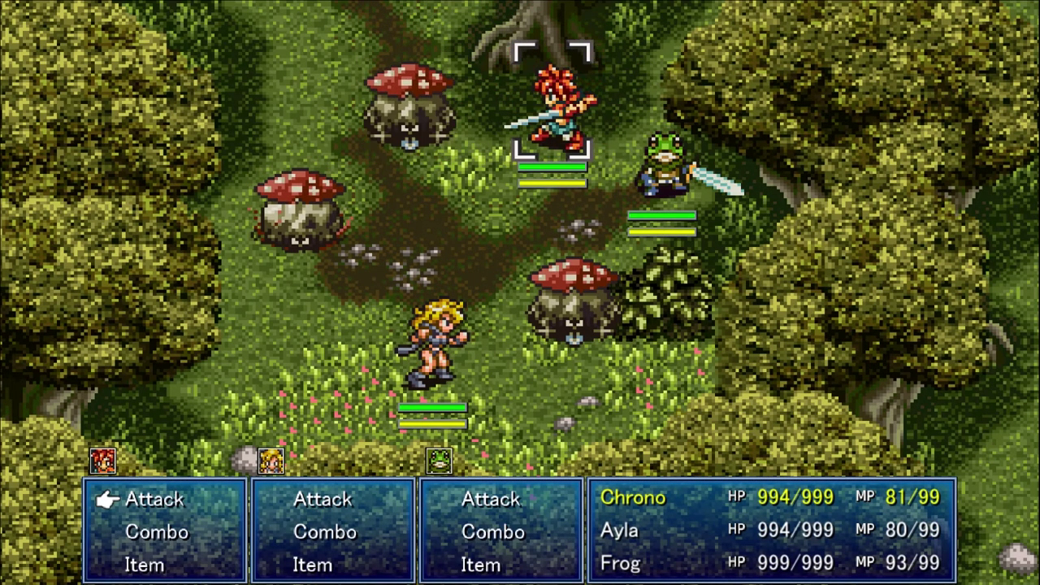
Step: Have Chrono, Ayla and Frog each attack the Amanita mushrooms to win the battle
key(Return)
key(Return)
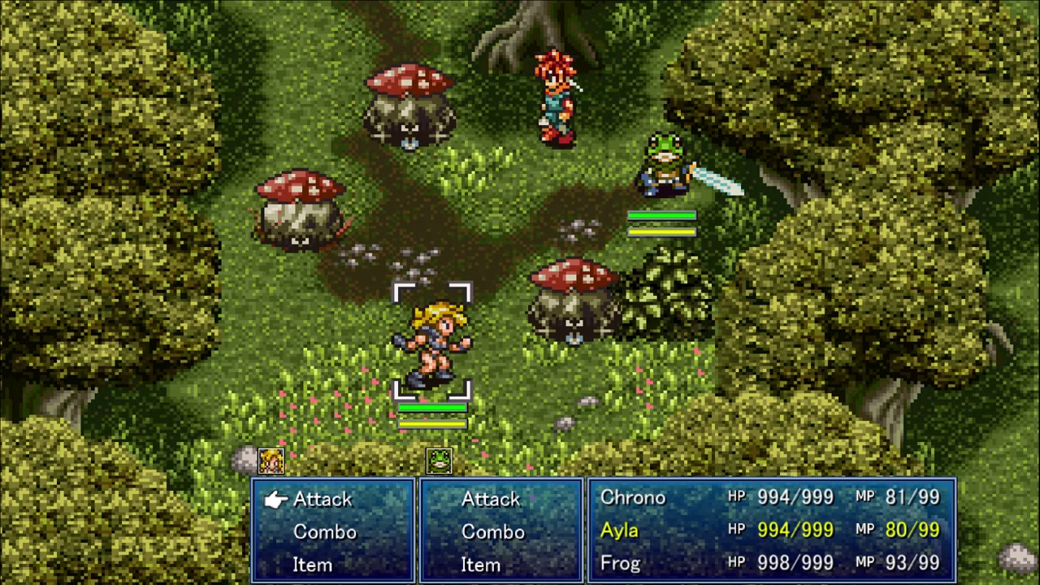
key(Return)
key(Return)
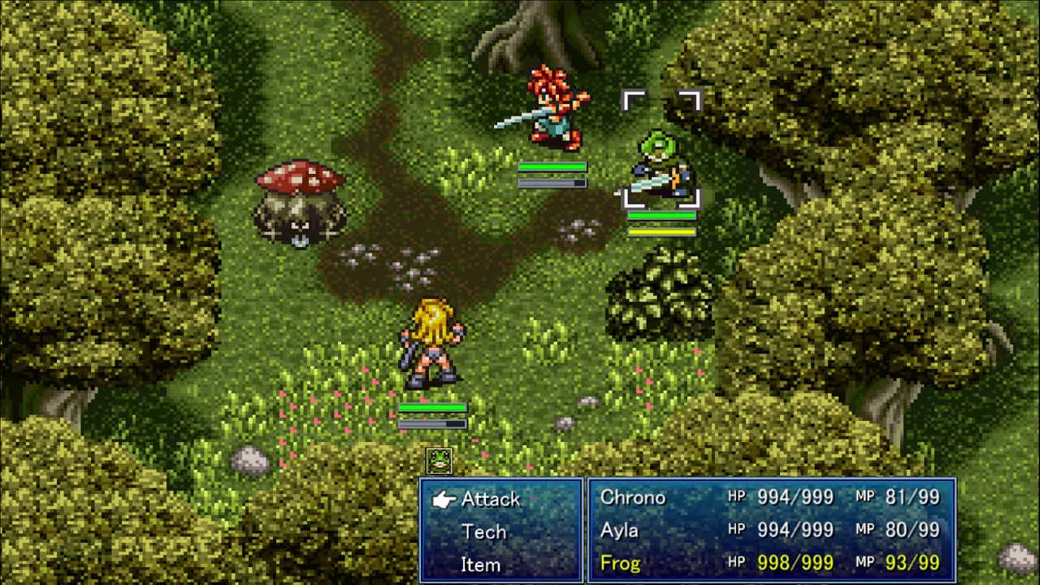
key(Return)
key(Return)
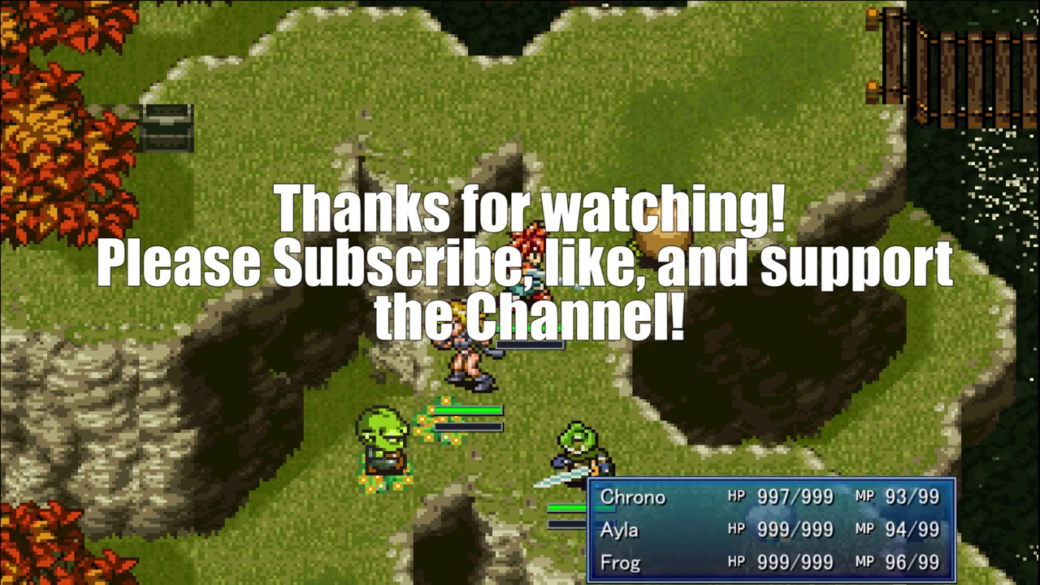
Step: Choose the Luminaire tech for Chrono
key(Down)
key(Up)
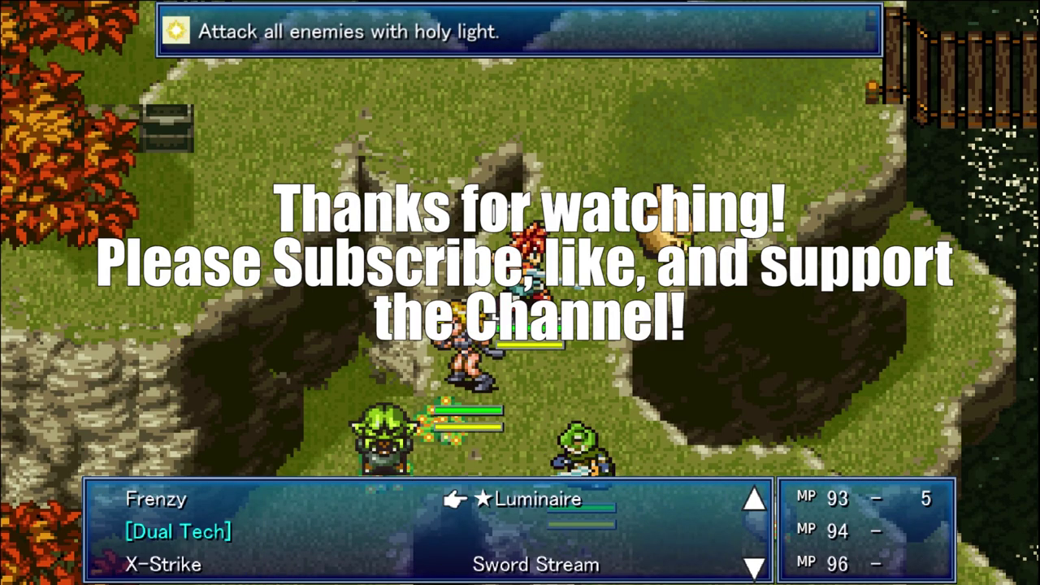
key(Return)
Step: Have Ayla use the Dropdown combo on an enemy
key(Down)
key(Return)
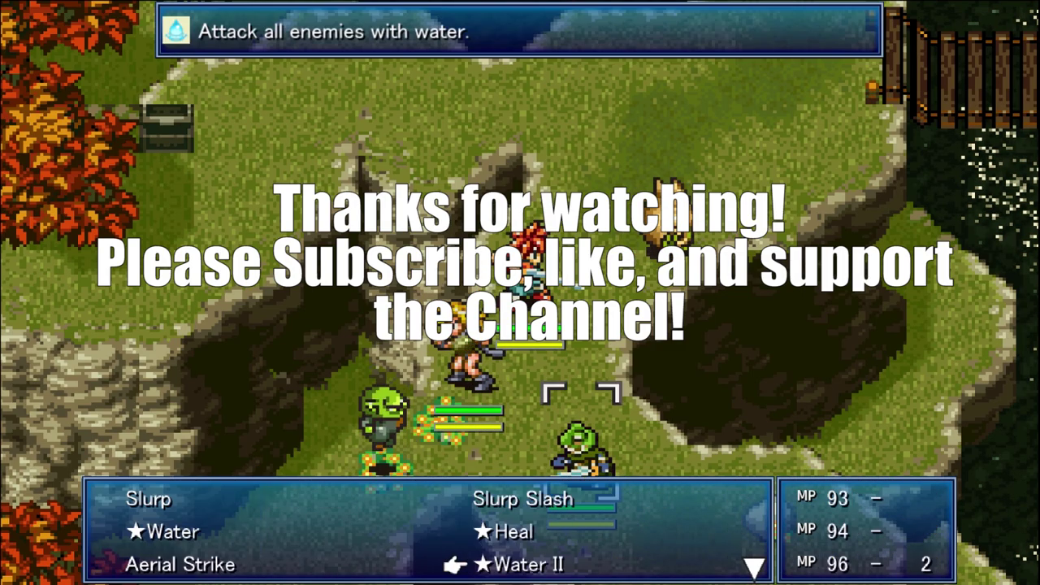
key(Escape)
key(Return)
key(Down)
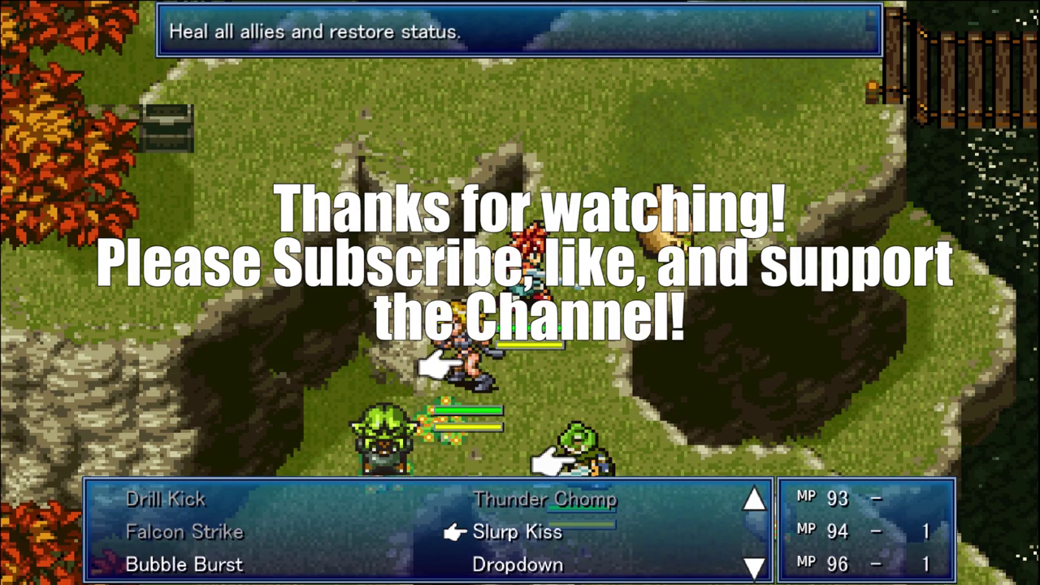
key(Down)
key(Down)
key(Up)
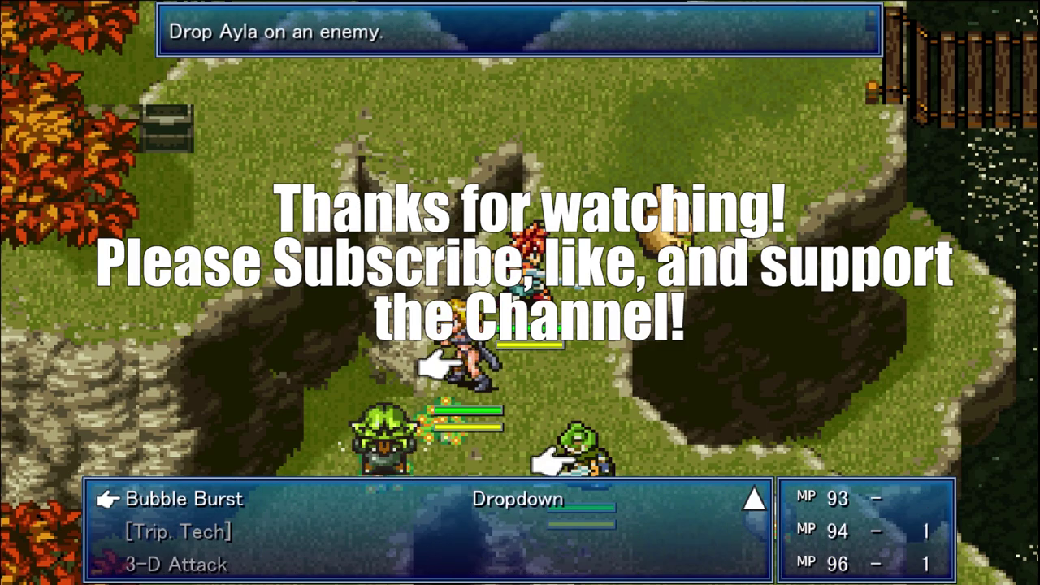
key(Right)
key(Return)
key(Return)
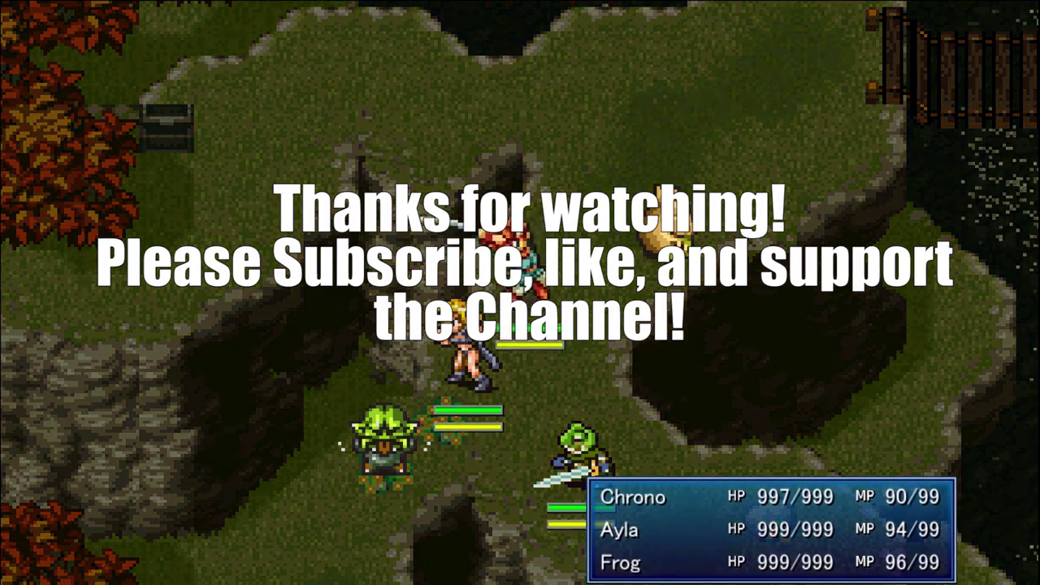